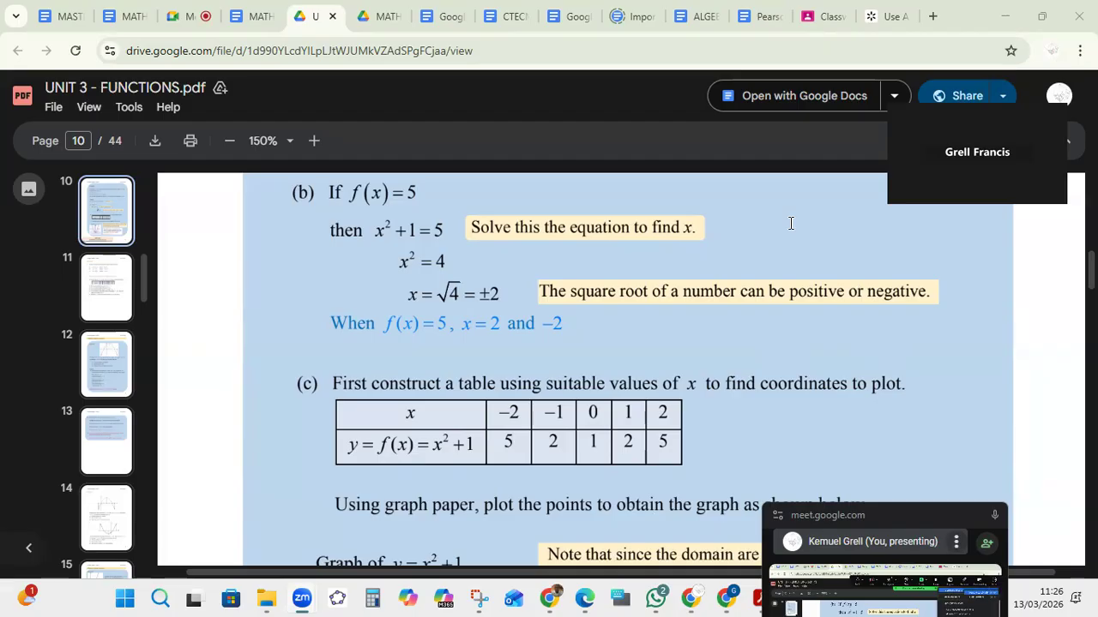
Step: Search Google for "online graphing calculator" in a new browser tab and open the Desmos Graphing Calculator
{"action": "left_click", "coordinate": [188, 16]}
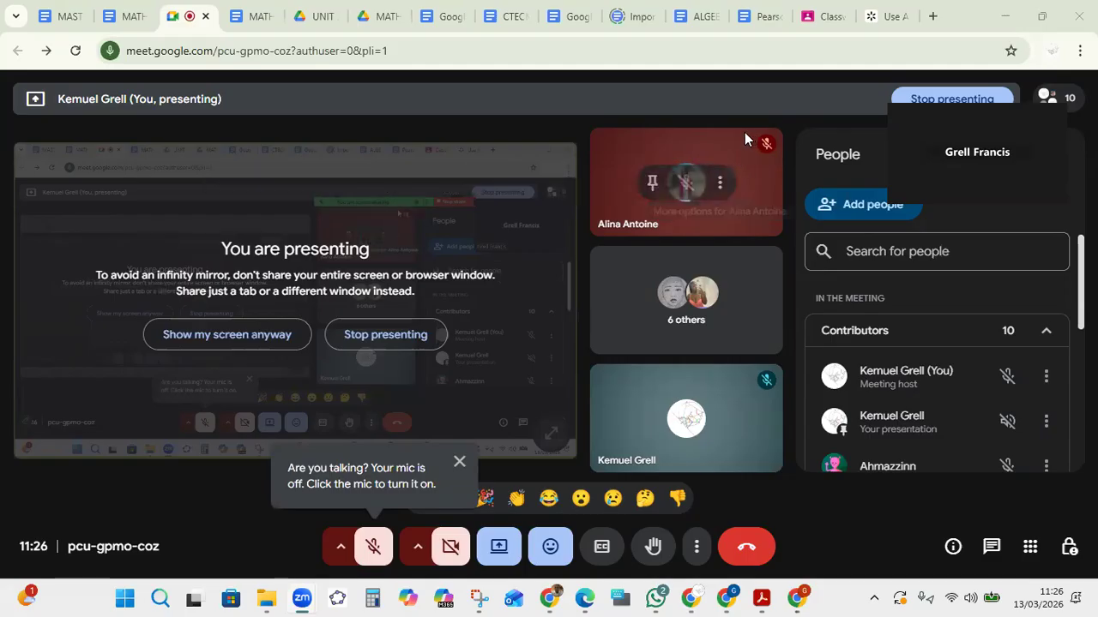
{"action": "left_click", "coordinate": [932, 17]}
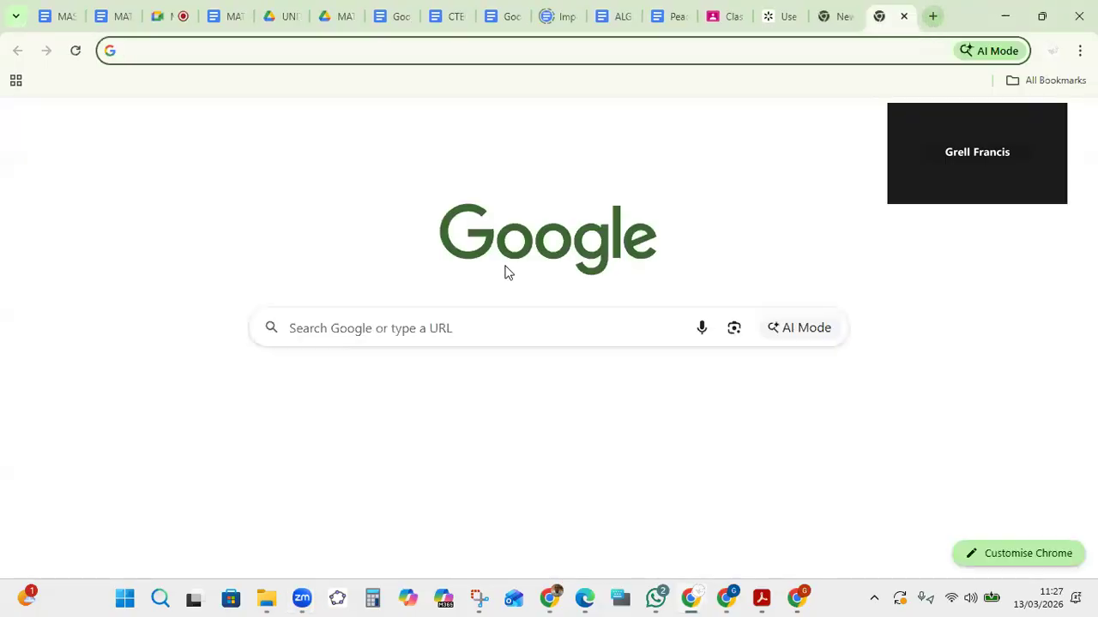
{"action": "left_click", "coordinate": [509, 333]}
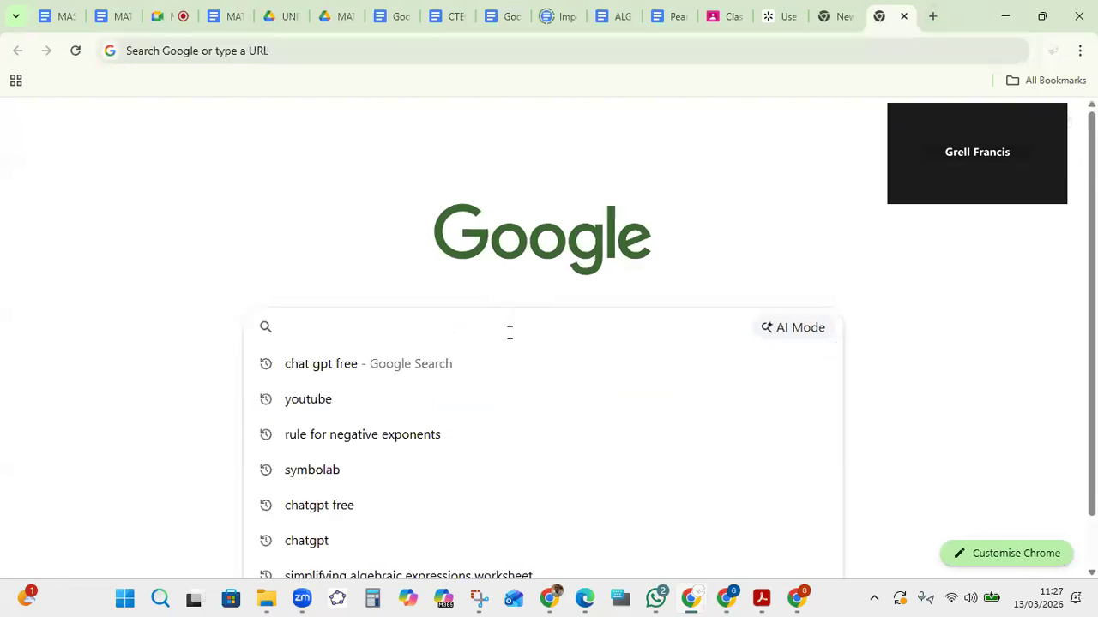
{"action": "type", "text": "onlin"}
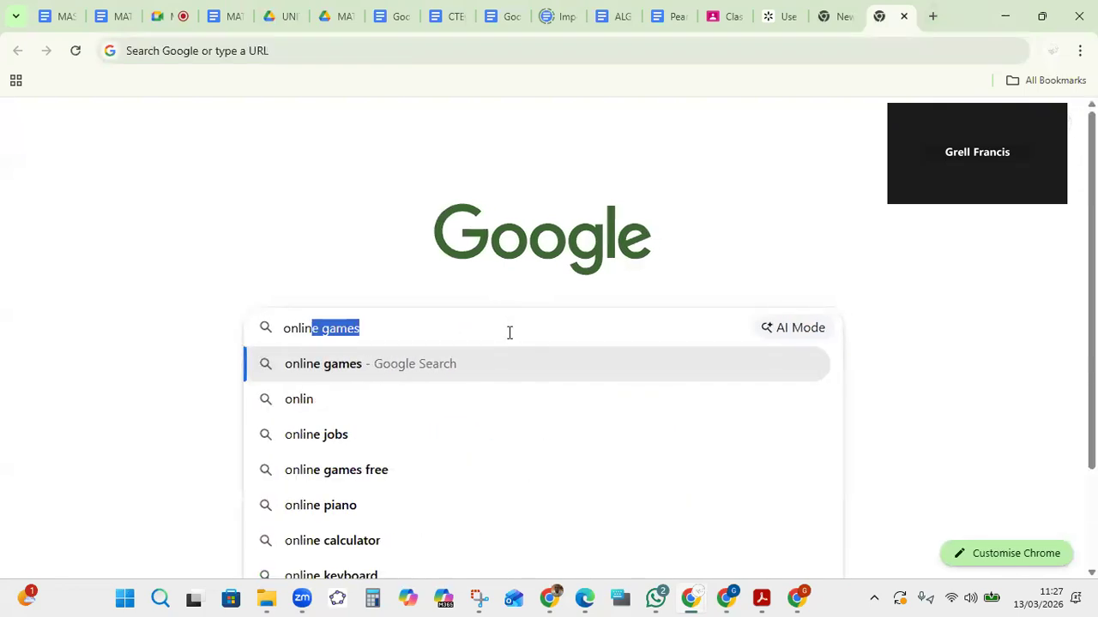
{"action": "type", "text": "e graphing"}
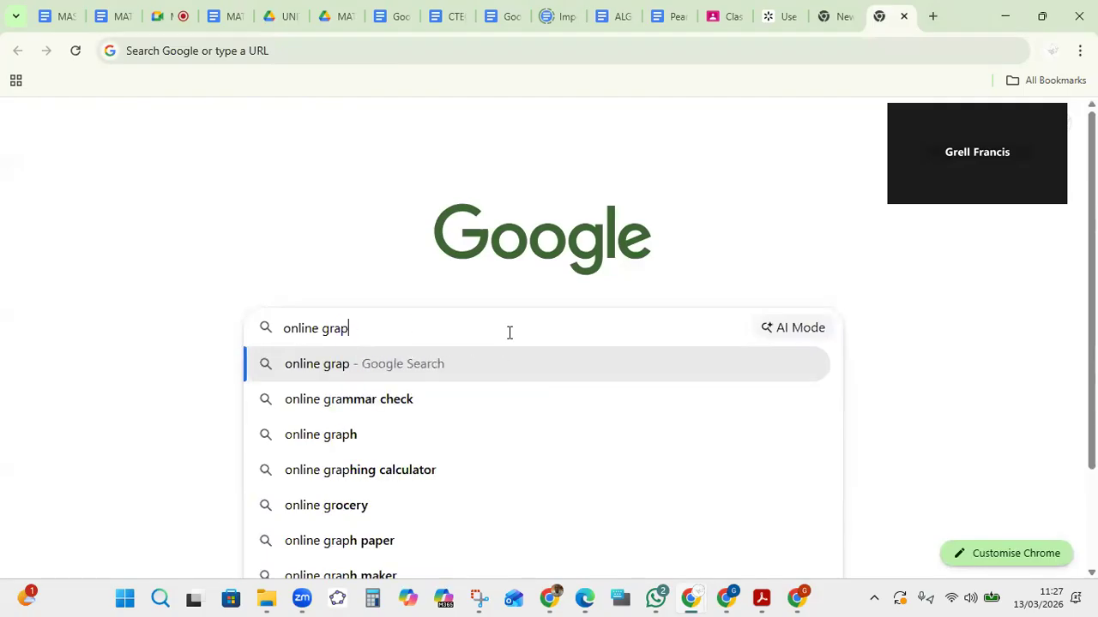
{"action": "key", "text": "Right"}
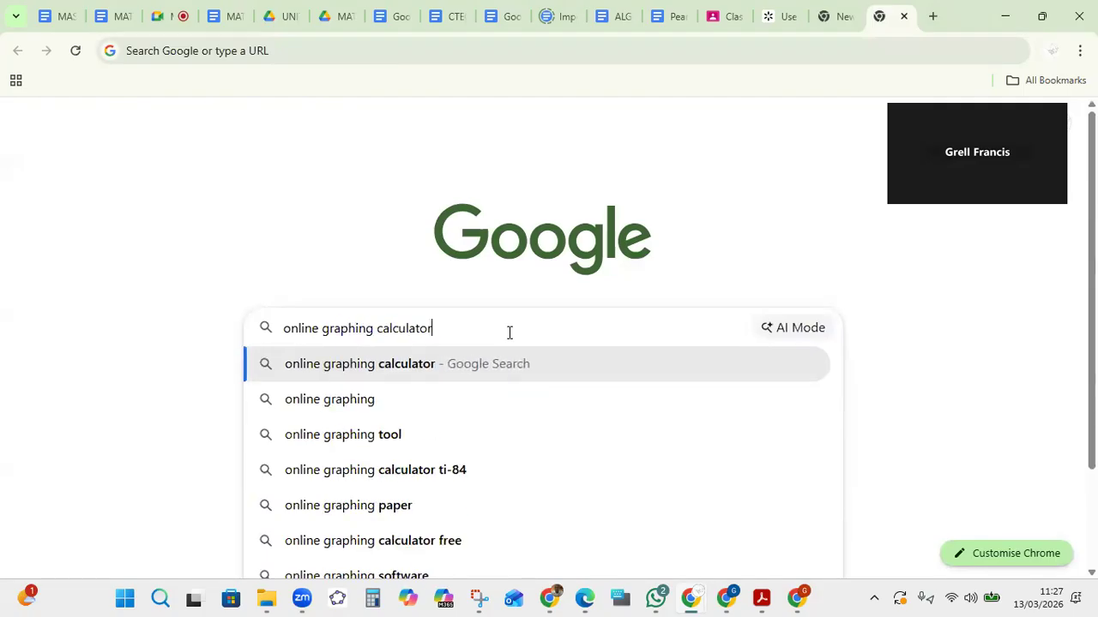
{"action": "key", "text": "Return"}
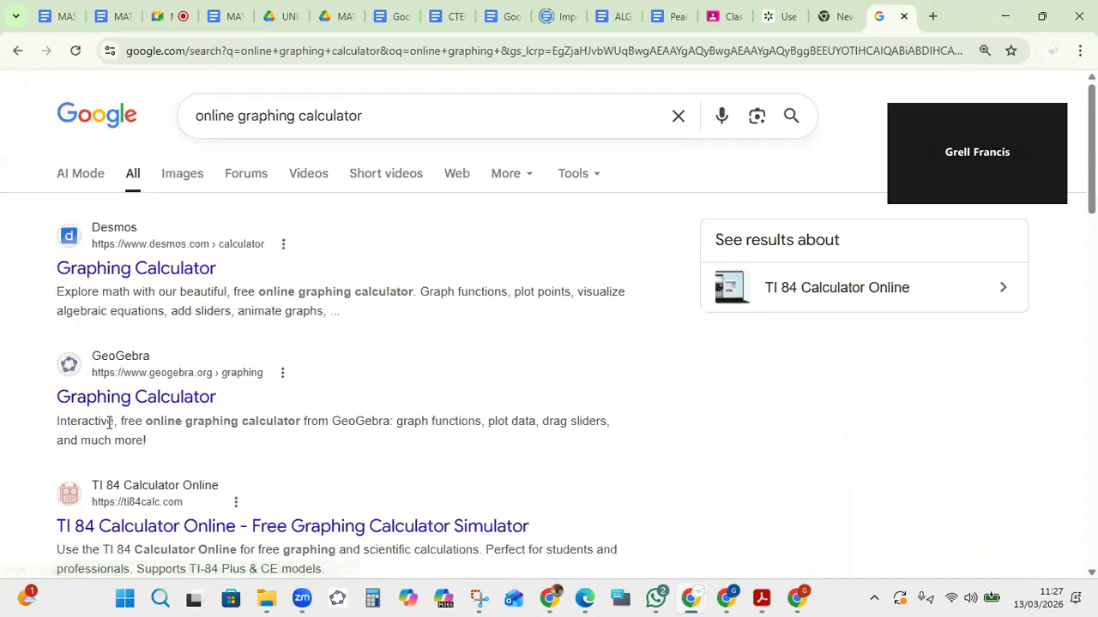
{"action": "left_click", "coordinate": [136, 269]}
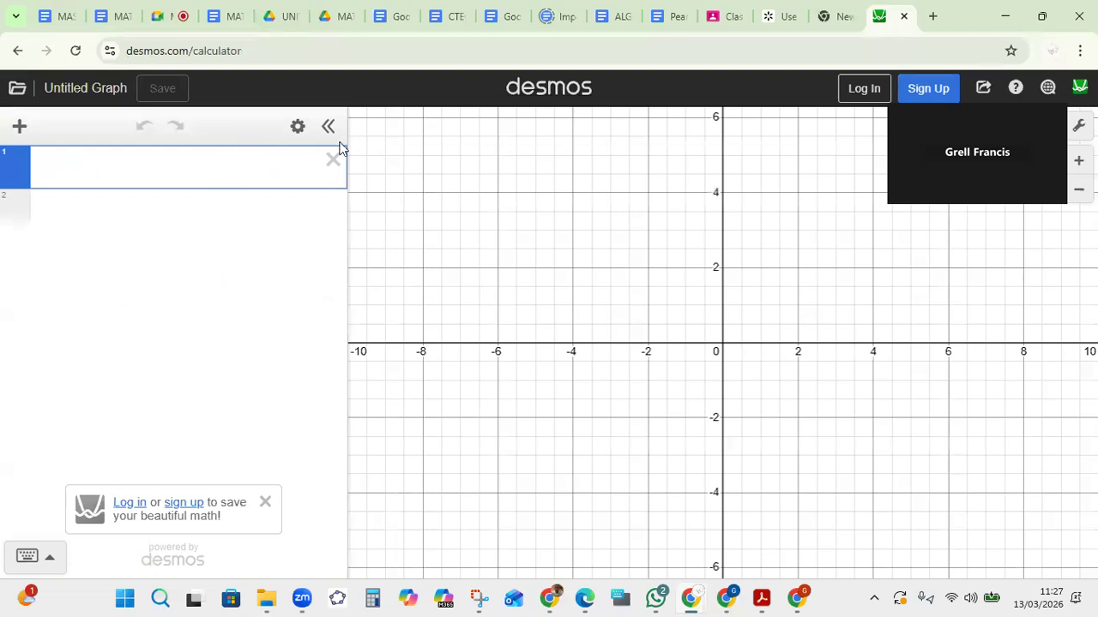
Step: Graph the Example 3 function x^2+1 in Desmos, showing the parabola's upper part
{"action": "left_click", "coordinate": [283, 18]}
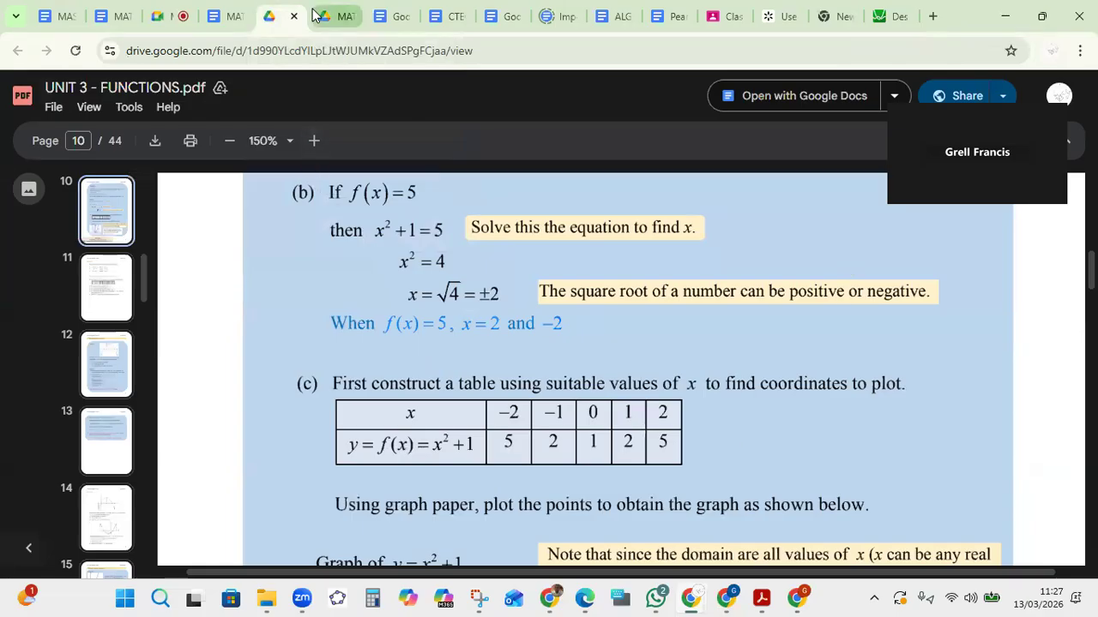
{"action": "left_click", "coordinate": [896, 16]}
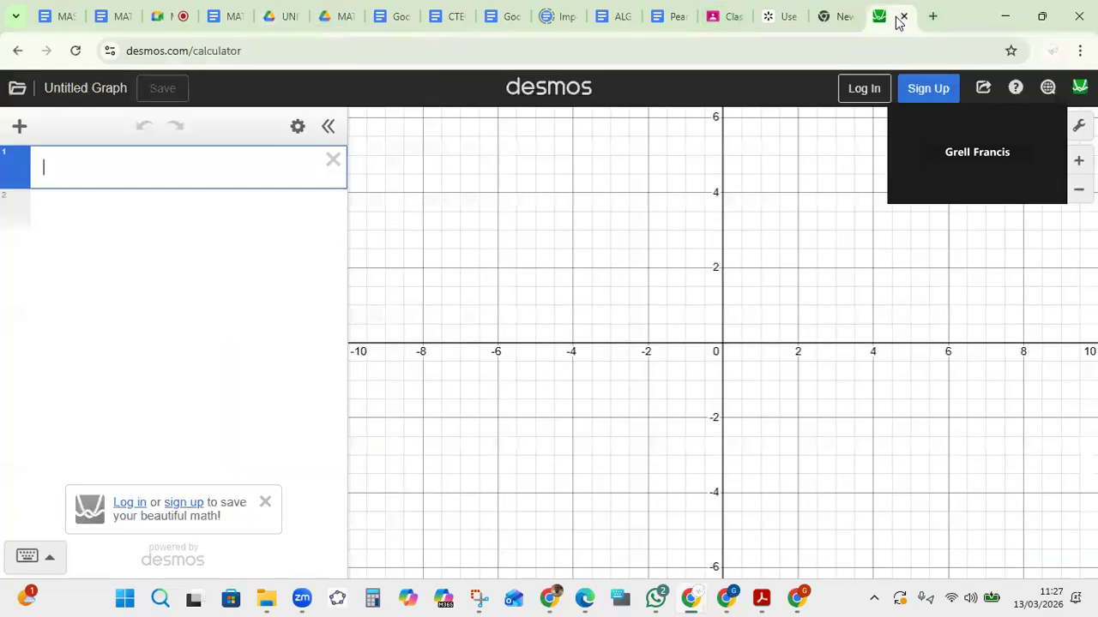
{"action": "type", "text": "x^2"}
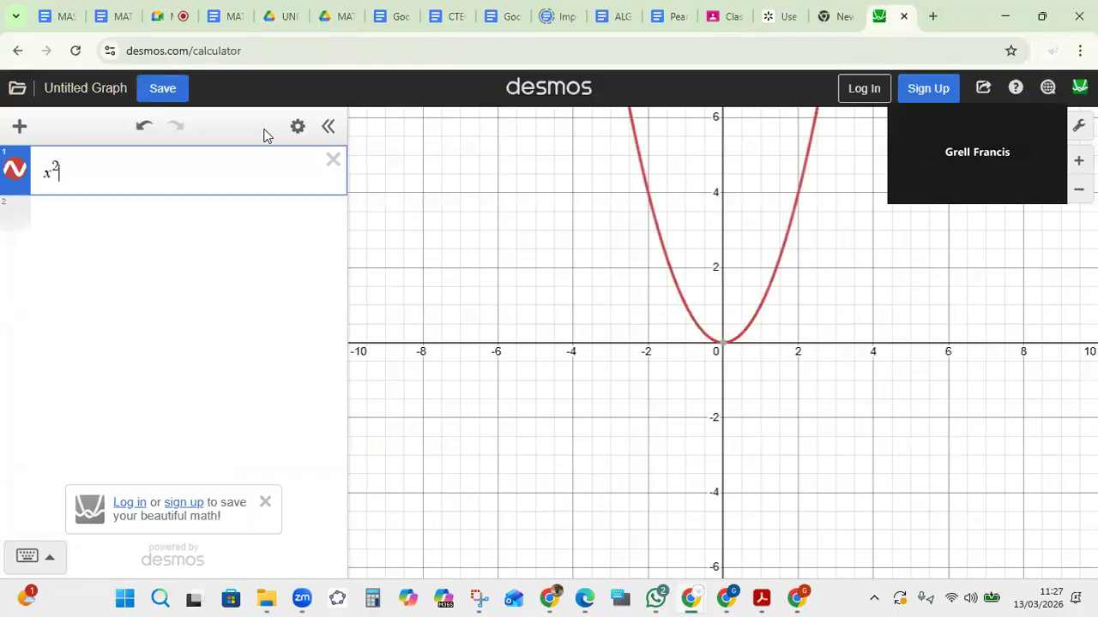
{"action": "type", "text": "+1"}
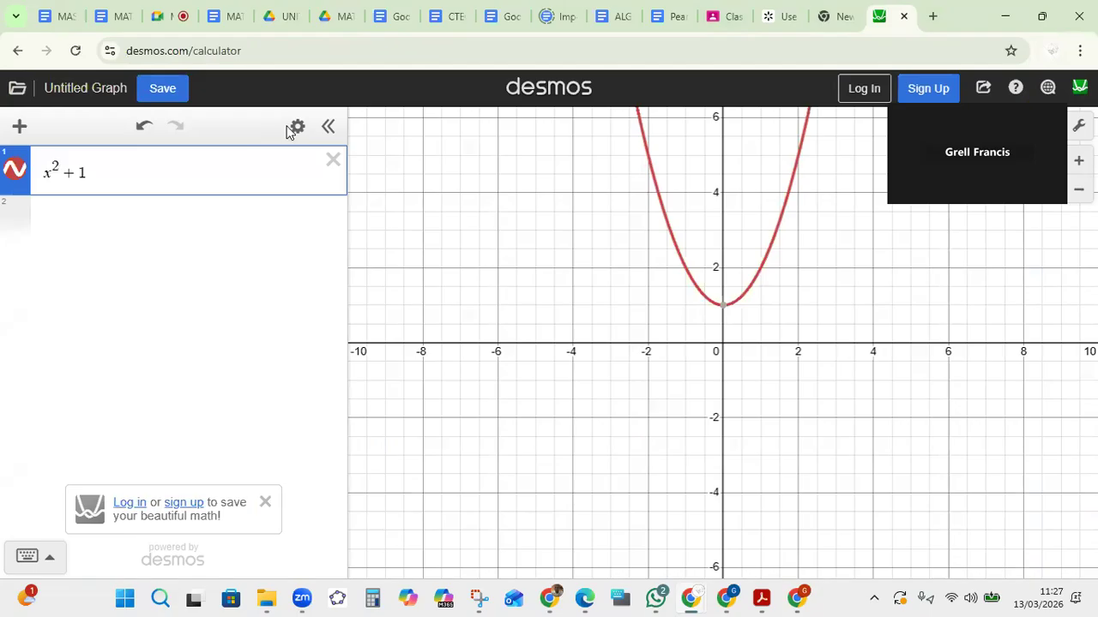
{"action": "left_click_drag", "start_coordinate": [624, 275], "coordinate": [528, 477]}
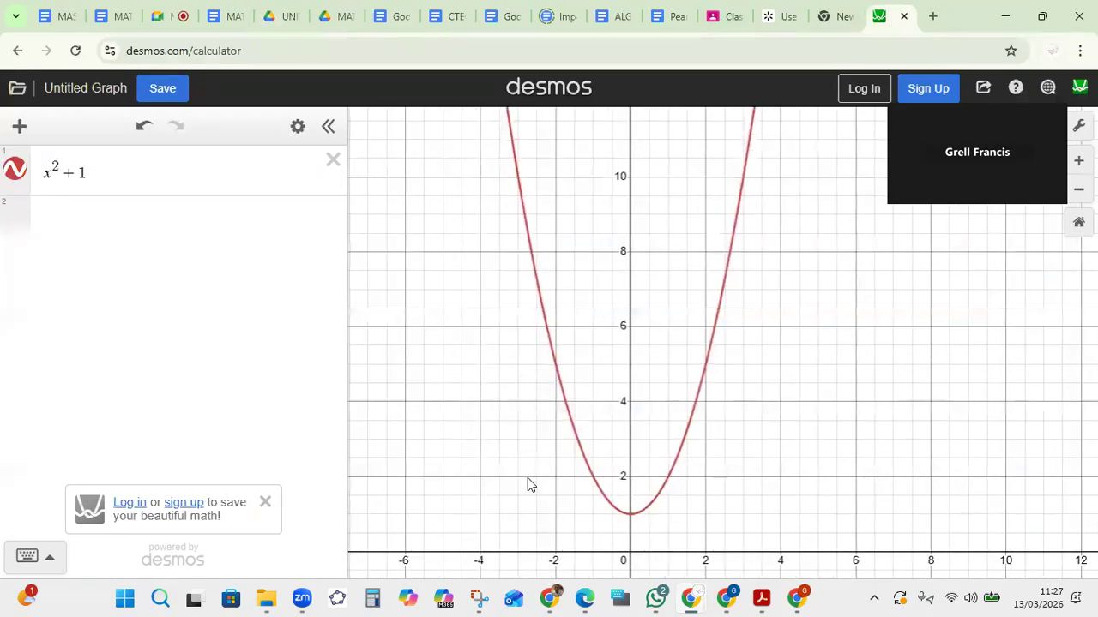
Step: Review Example 3 in UNIT 3 - FUNCTIONS.pdf, from the question through the solution to the plotted graph and range
{"action": "left_click", "coordinate": [281, 21]}
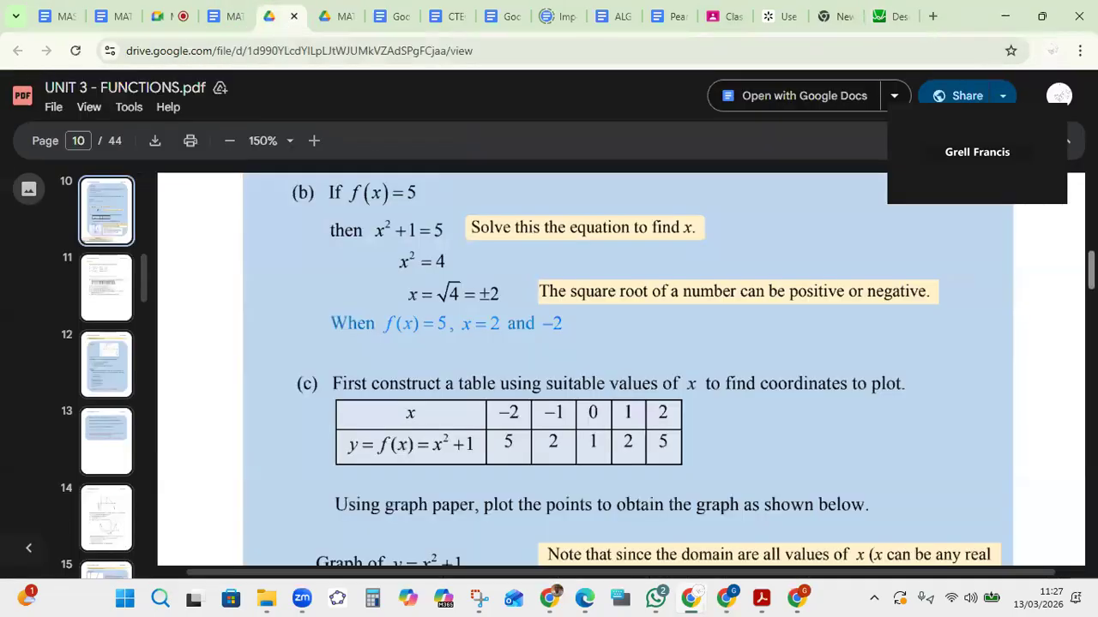
{"action": "scroll", "coordinate": [621, 369], "scroll_direction": "up", "scroll_amount": 10}
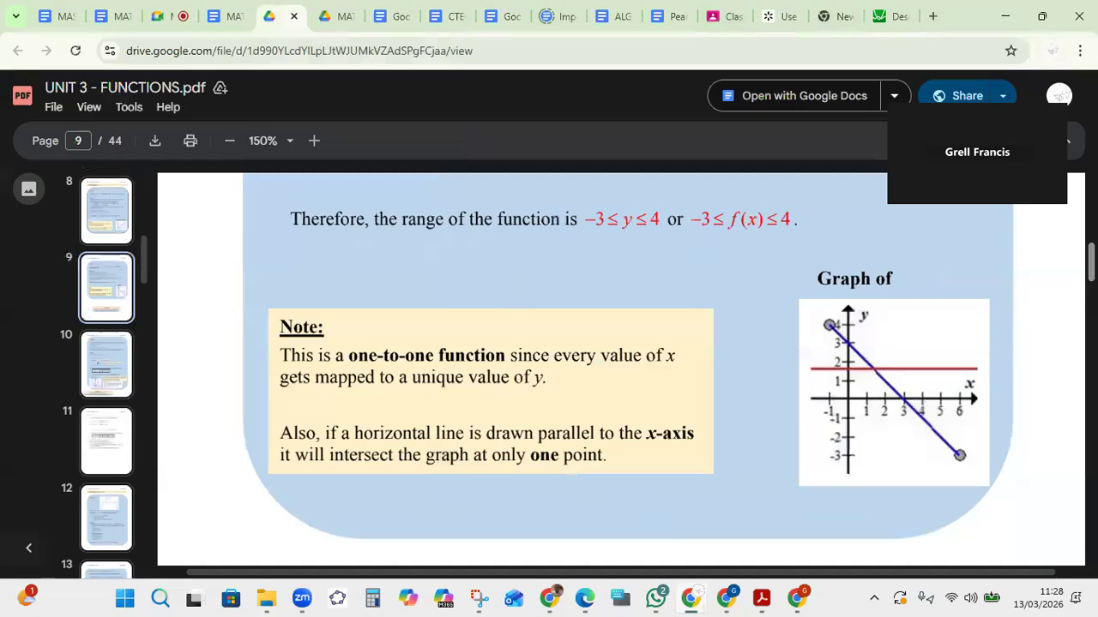
{"action": "scroll", "coordinate": [788, 401], "scroll_direction": "down", "scroll_amount": 3}
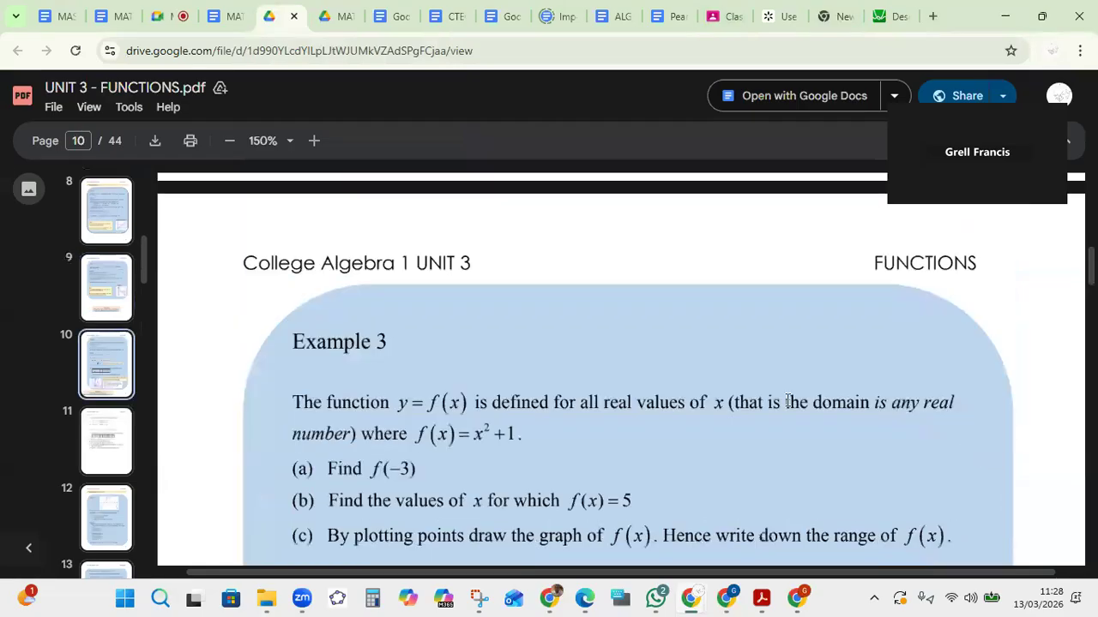
{"action": "scroll", "coordinate": [788, 401], "scroll_direction": "down", "scroll_amount": 10}
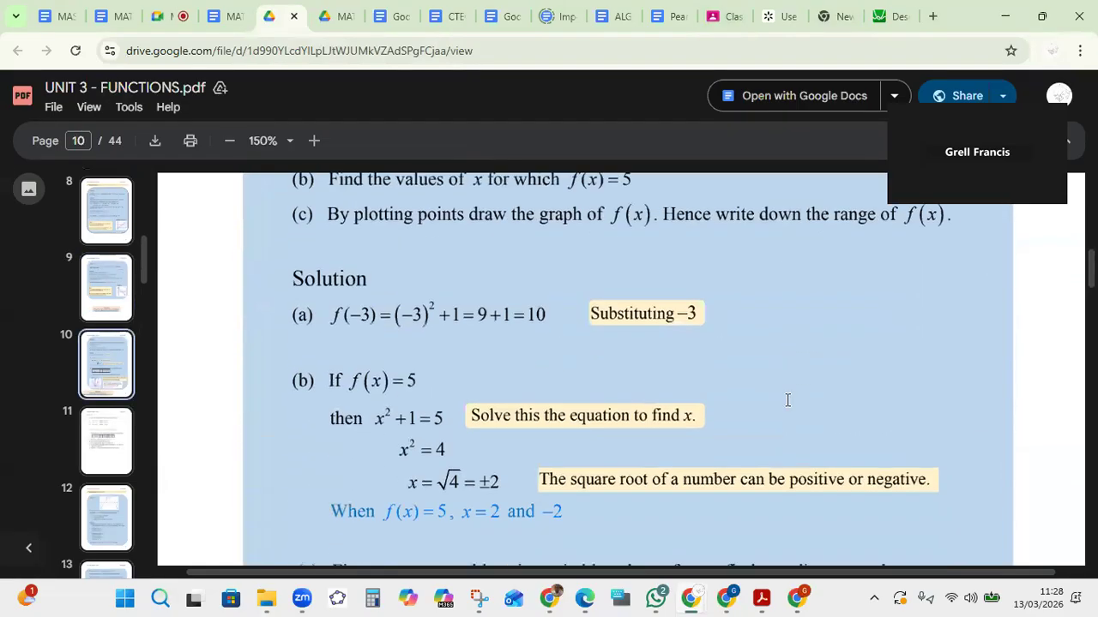
{"action": "scroll", "coordinate": [787, 401], "scroll_direction": "up", "scroll_amount": 1}
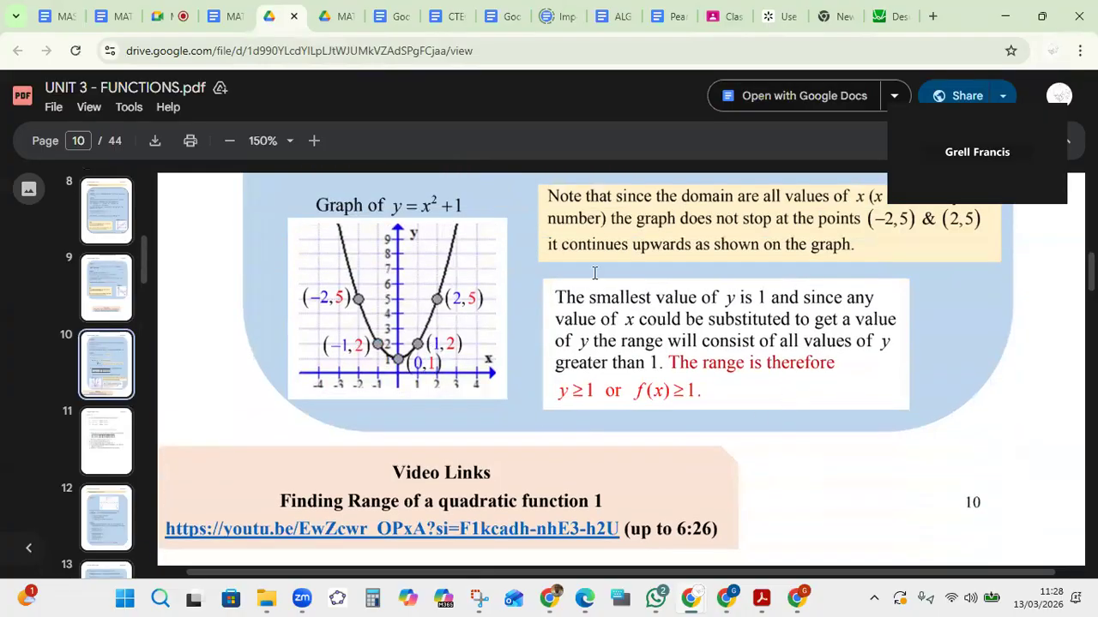
Step: Leave the Desmos graph without saving, open the GeoGebra Graphing Calculator from the search results, and show its table view
{"action": "left_click", "coordinate": [911, 12]}
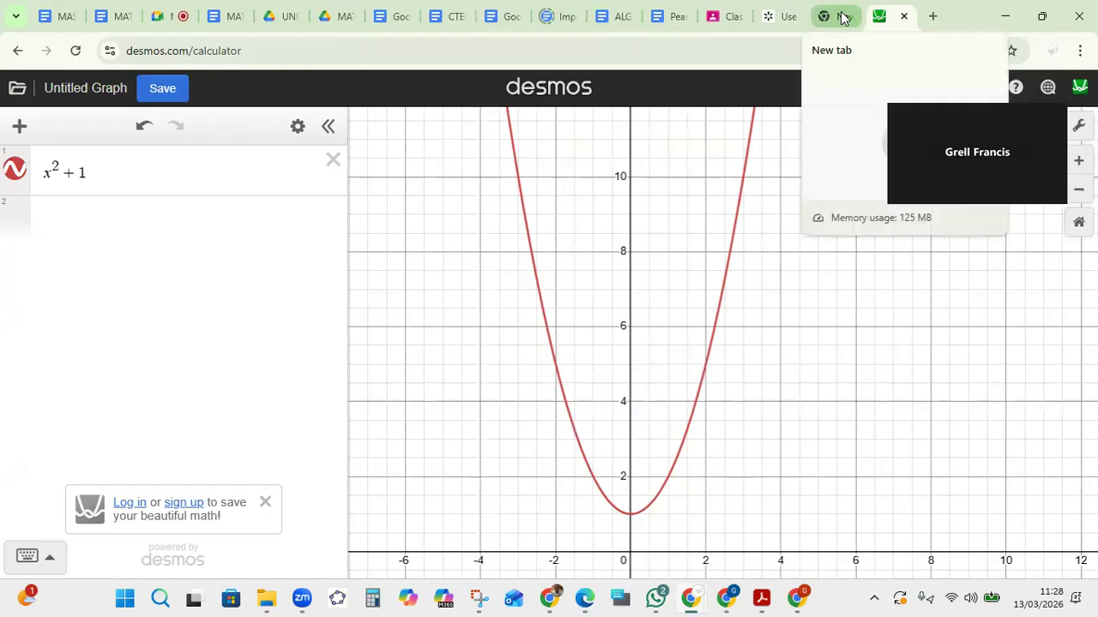
{"action": "left_click", "coordinate": [17, 51]}
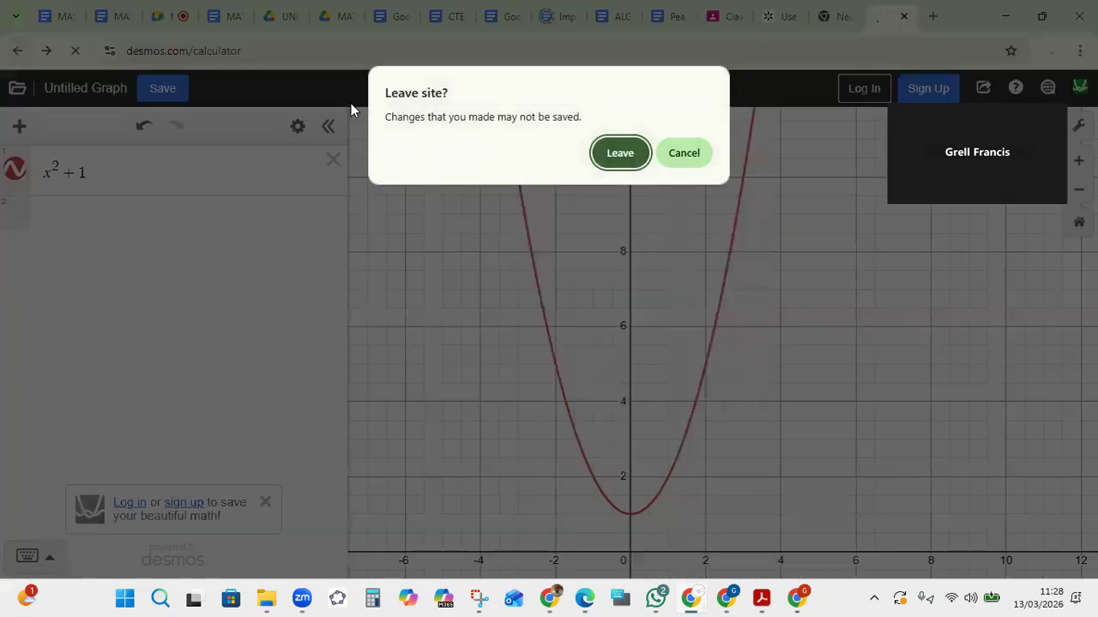
{"action": "left_click", "coordinate": [617, 156]}
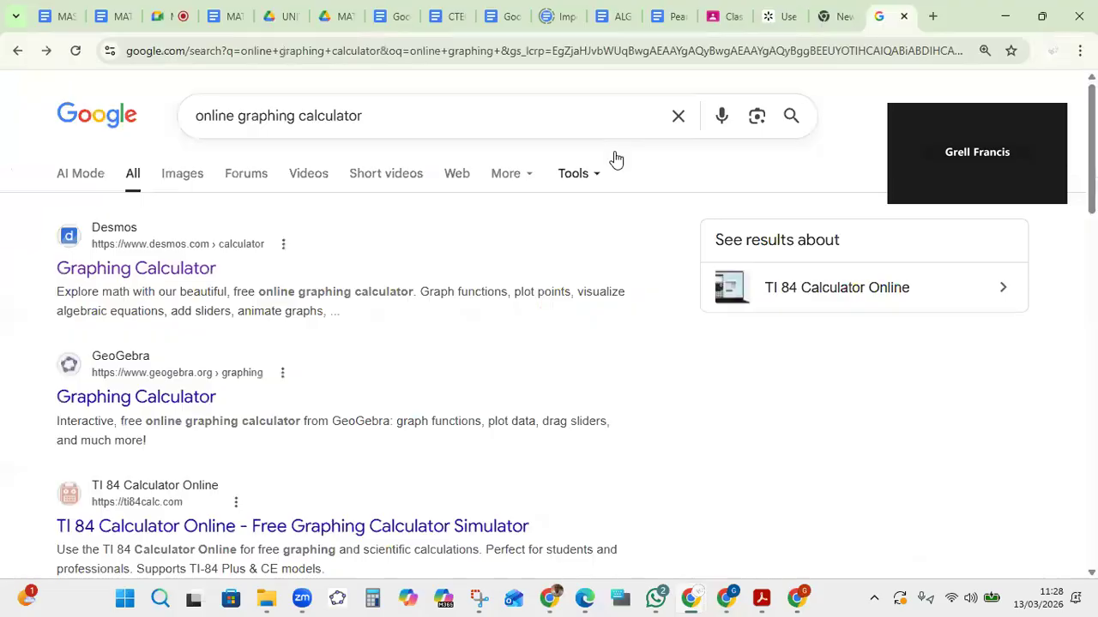
{"action": "left_click", "coordinate": [139, 399]}
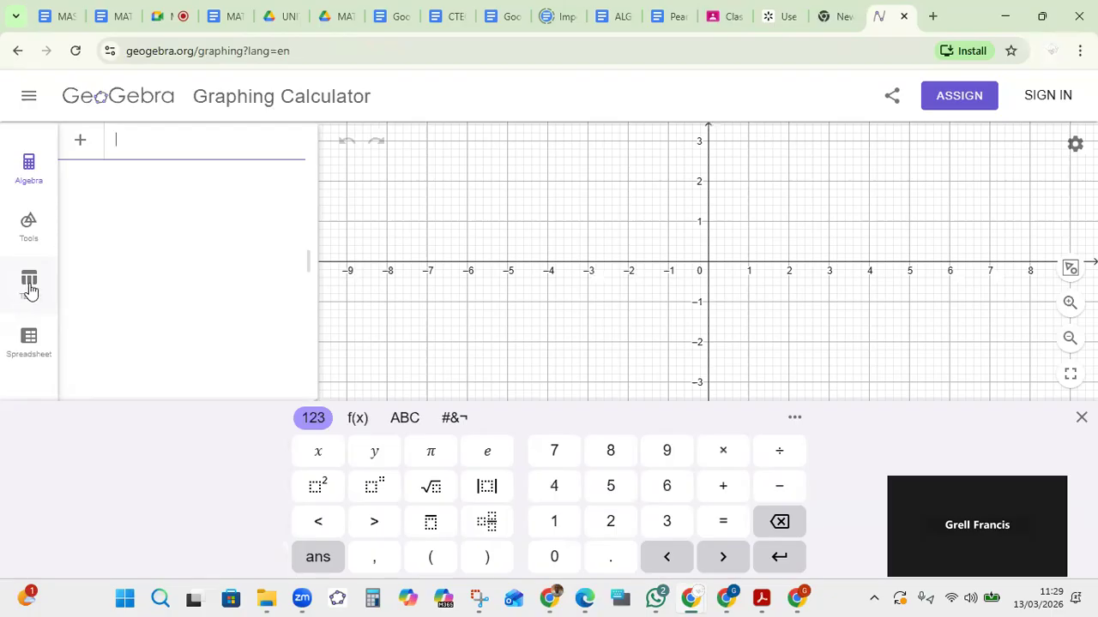
{"action": "left_click", "coordinate": [28, 290]}
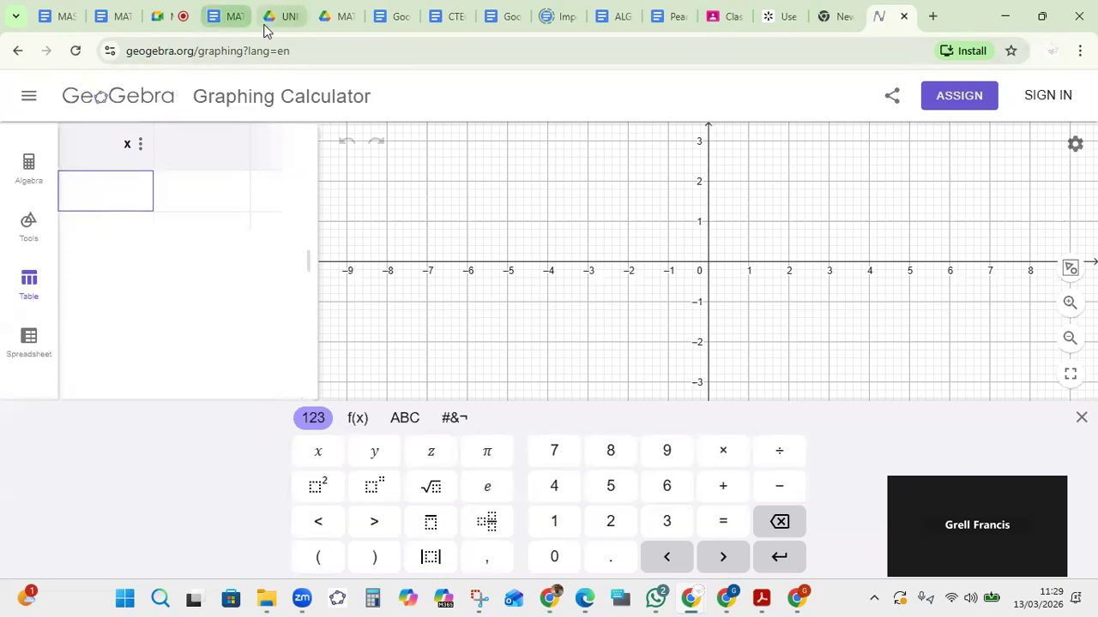
Step: Consult the part (c) value table in UNIT 3 - FUNCTIONS.pdf and enter x = -2, y = 5 in GeoGebra's first table row
{"action": "mouse_move", "coordinate": [274, 27]}
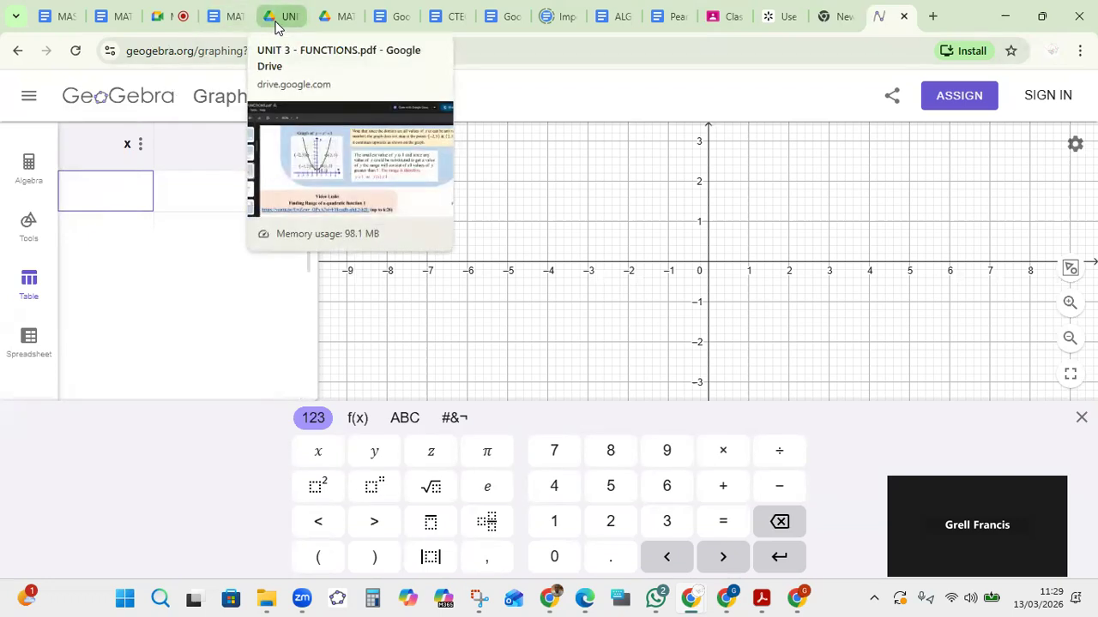
{"action": "left_click", "coordinate": [275, 26]}
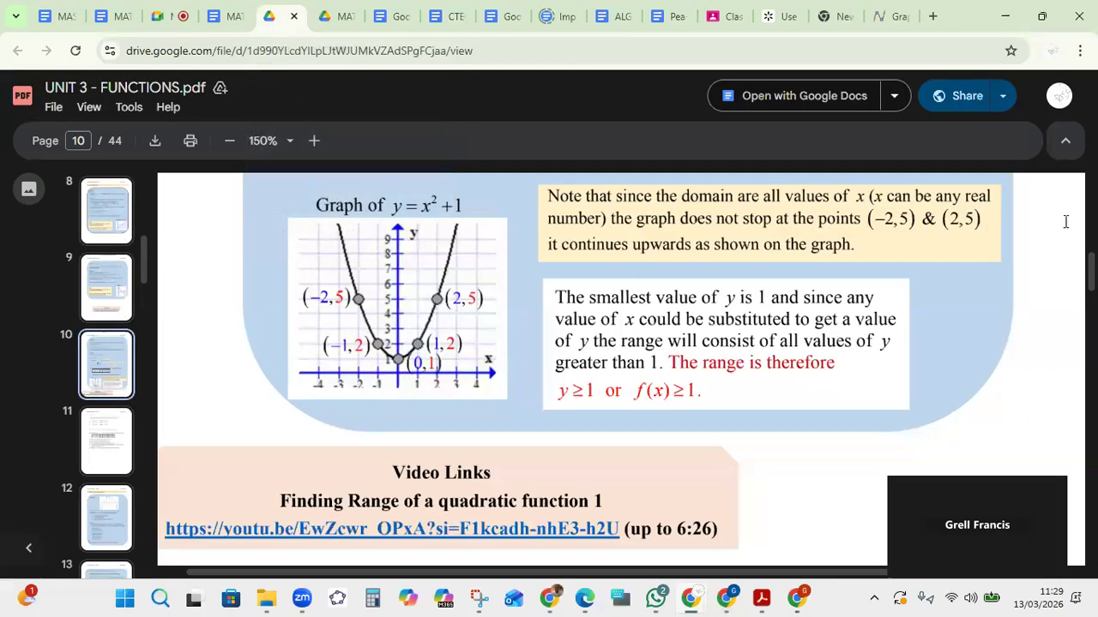
{"action": "scroll", "coordinate": [620, 369], "scroll_direction": "up", "scroll_amount": 10}
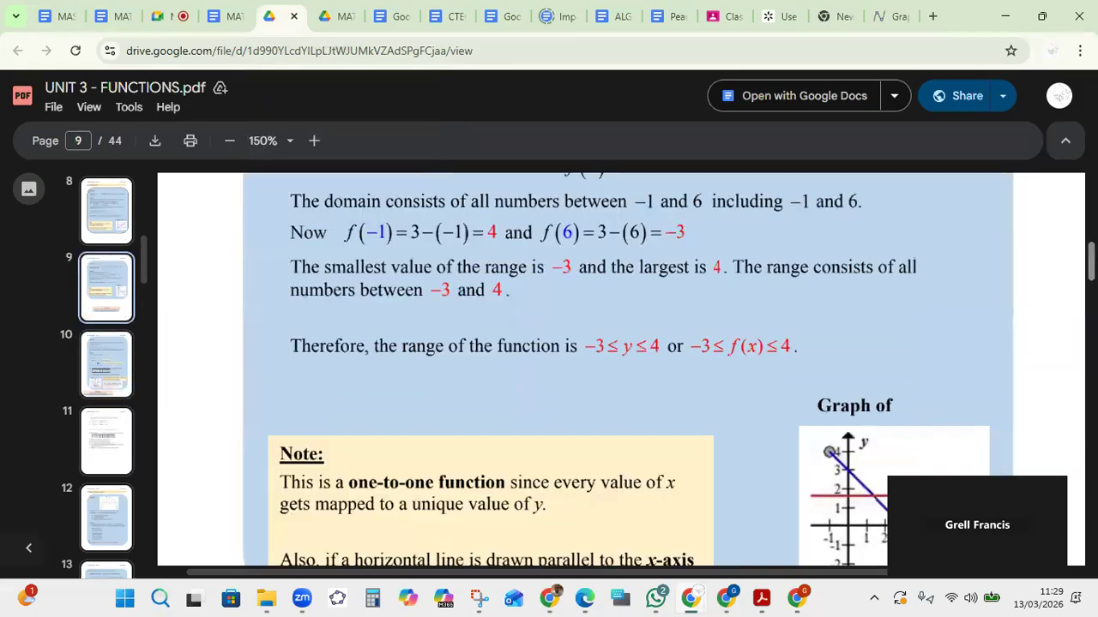
{"action": "scroll", "coordinate": [621, 368], "scroll_direction": "down", "scroll_amount": 5}
{"action": "scroll", "coordinate": [621, 368], "scroll_direction": "down", "scroll_amount": 6}
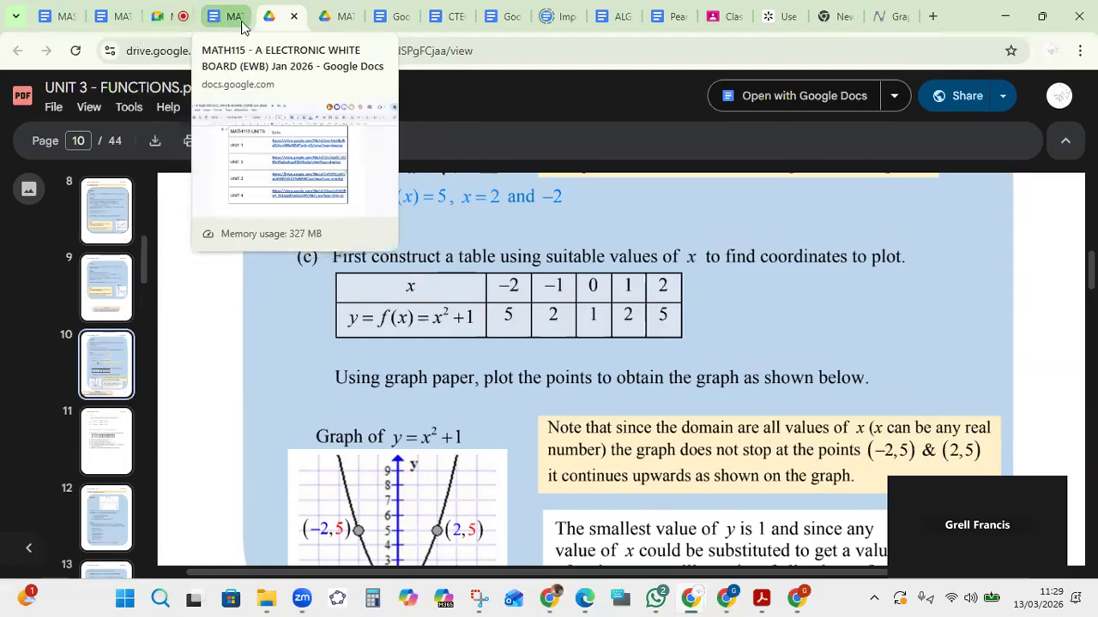
{"action": "left_click", "coordinate": [895, 18]}
{"action": "left_click", "coordinate": [123, 180]}
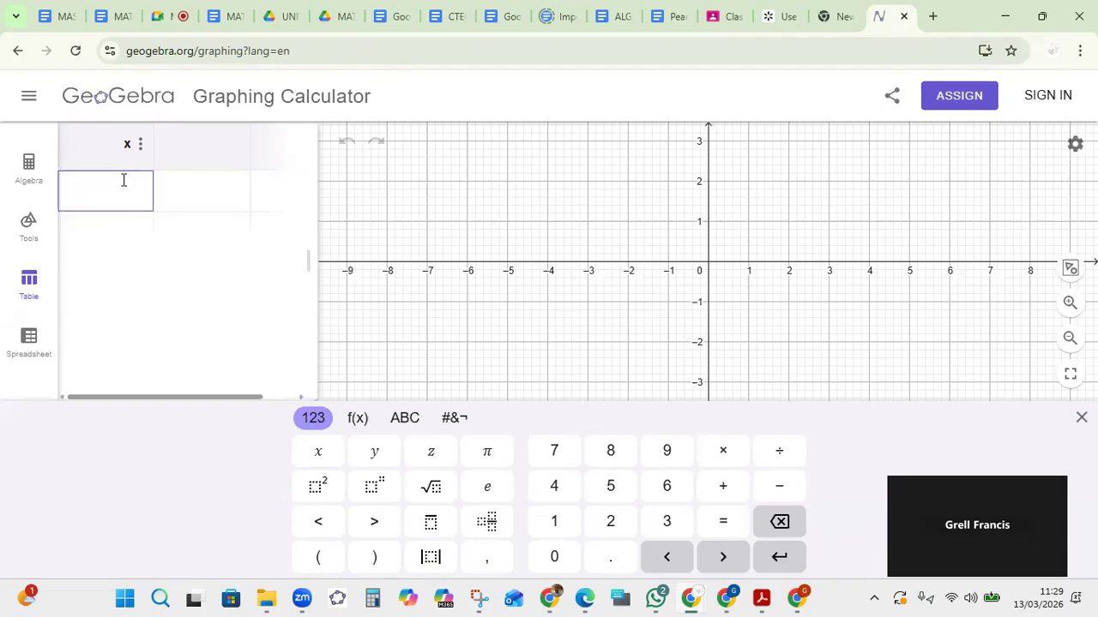
{"action": "type", "text": "-2"}
{"action": "key", "text": "Tab"}
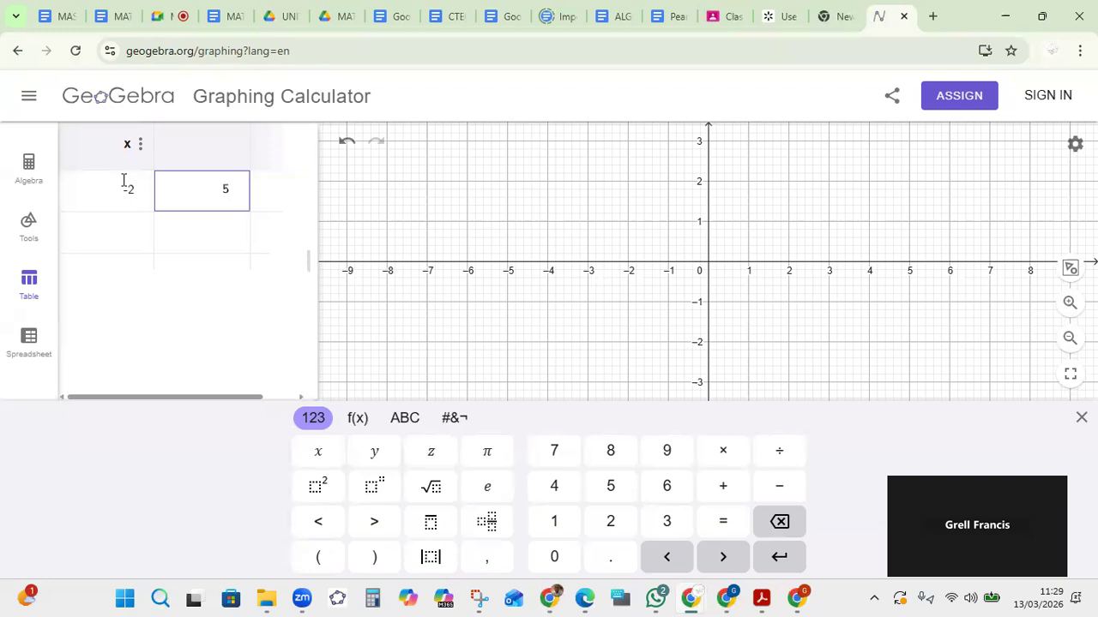
{"action": "type", "text": "5"}
{"action": "key", "text": "Return"}
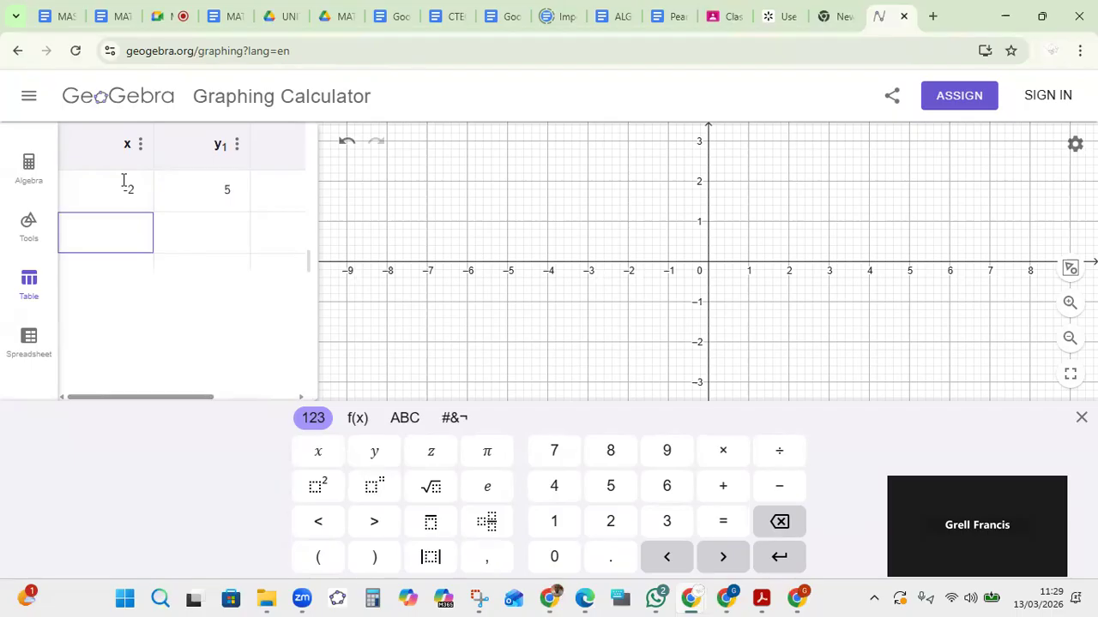
Step: Enter x = -1 and y = 2 in the second GeoGebra table row, checking the y value against the PDF's table
{"action": "type", "text": "-1"}
{"action": "key", "text": "Return"}
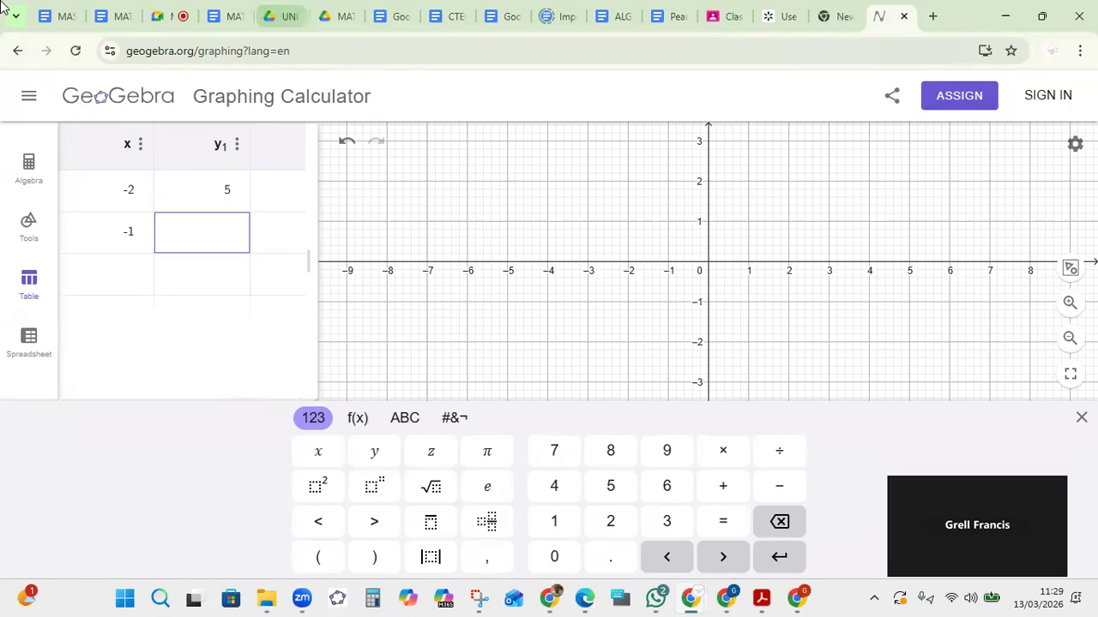
{"action": "left_click", "coordinate": [270, 17]}
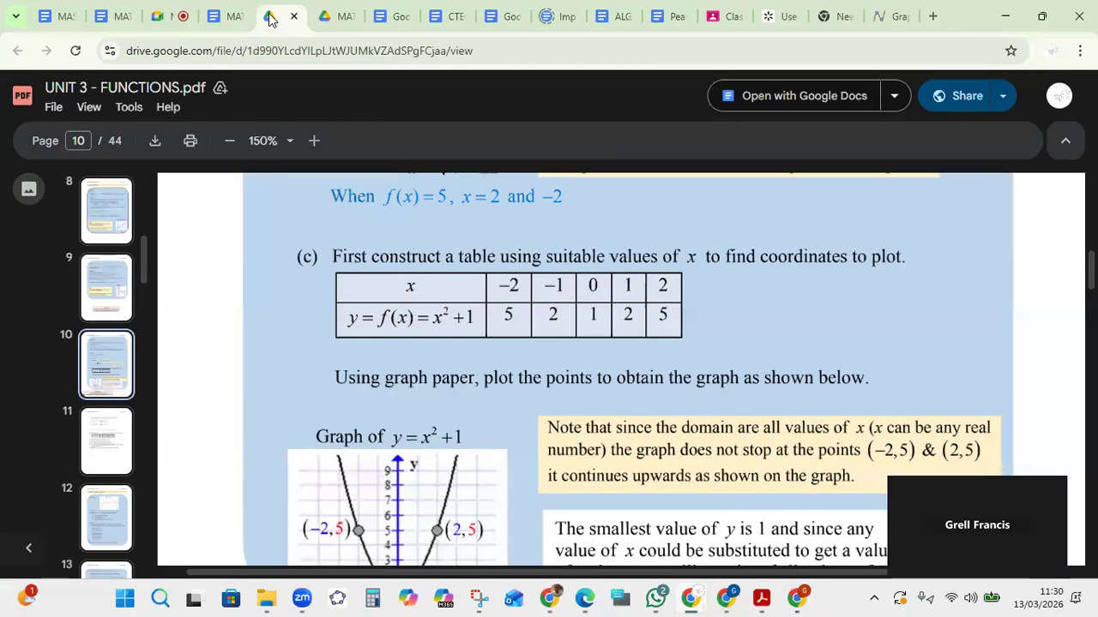
{"action": "left_click", "coordinate": [891, 17]}
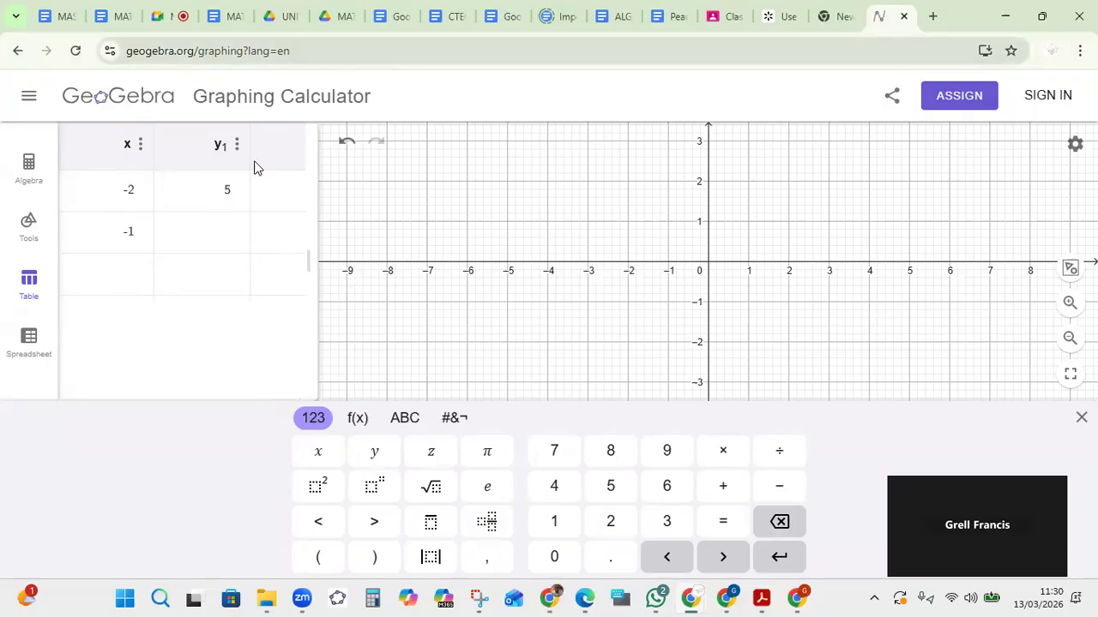
{"action": "left_click", "coordinate": [236, 234]}
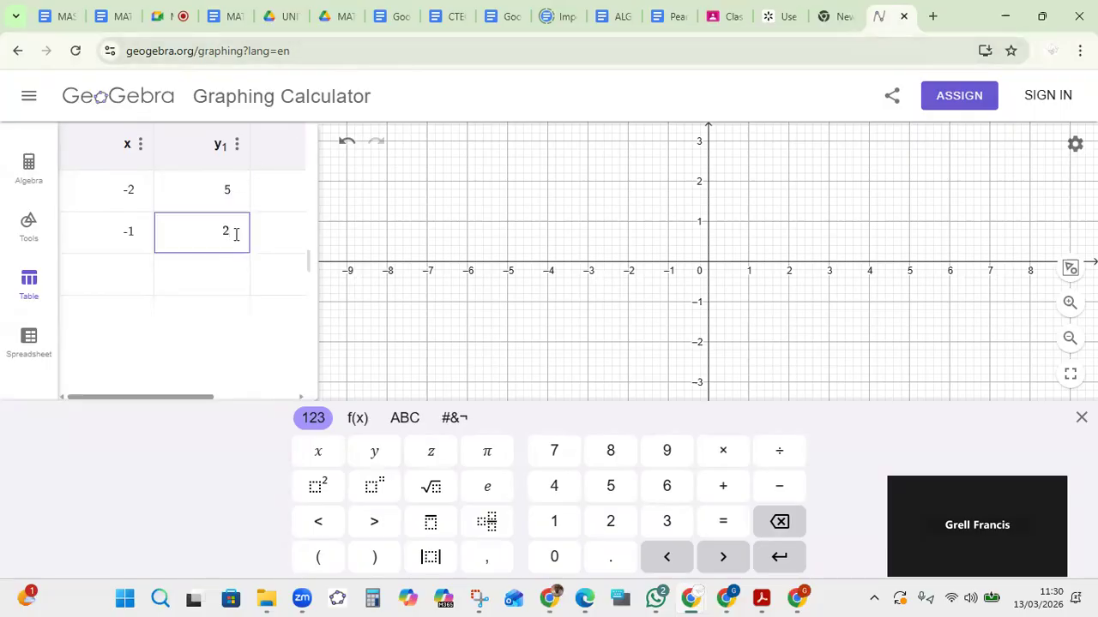
{"action": "type", "text": "2"}
{"action": "key", "text": "Right"}
{"action": "key", "text": "Left"}
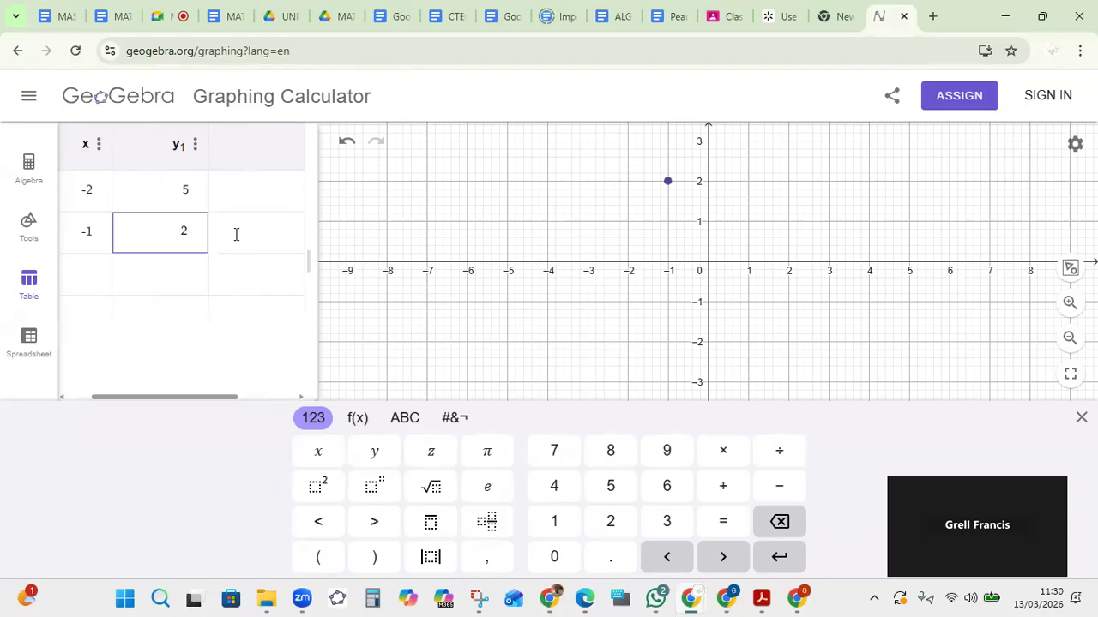
Step: Enter x = 0 and y = 1 in the third row of the GeoGebra table
{"action": "key", "text": "Return"}
{"action": "key", "text": "Left"}
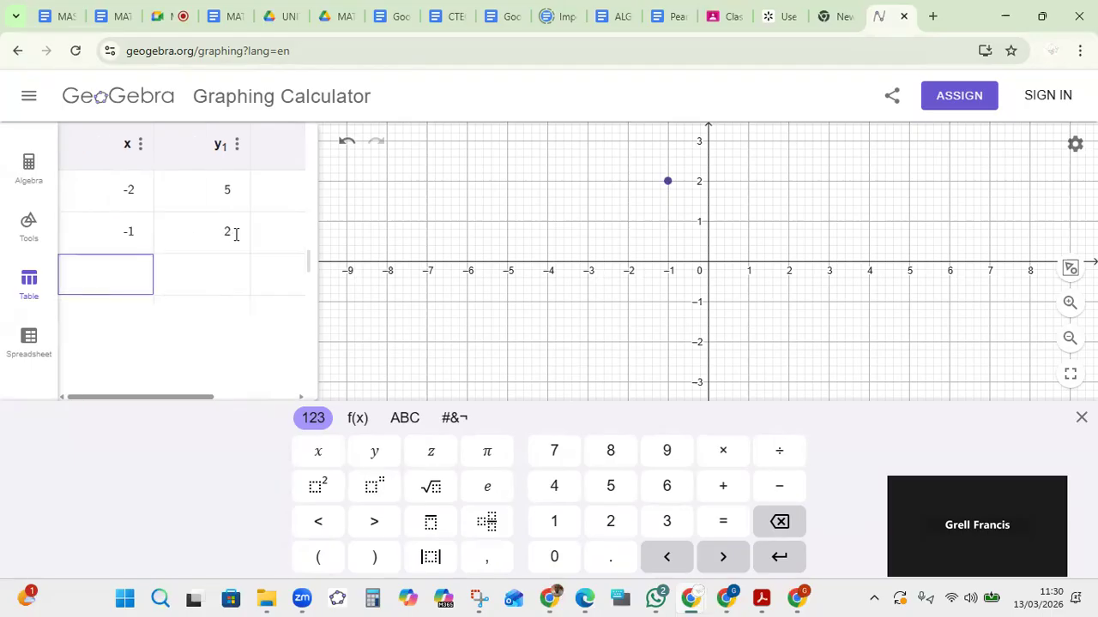
{"action": "type", "text": "0"}
{"action": "key", "text": "Right"}
{"action": "type", "text": "1"}
Step: Fill the fourth and fifth table rows with x = 1, y = 2 and x = 2, y = 5, and bring all plotted points into view
{"action": "key", "text": "Return"}
{"action": "key", "text": "Left"}
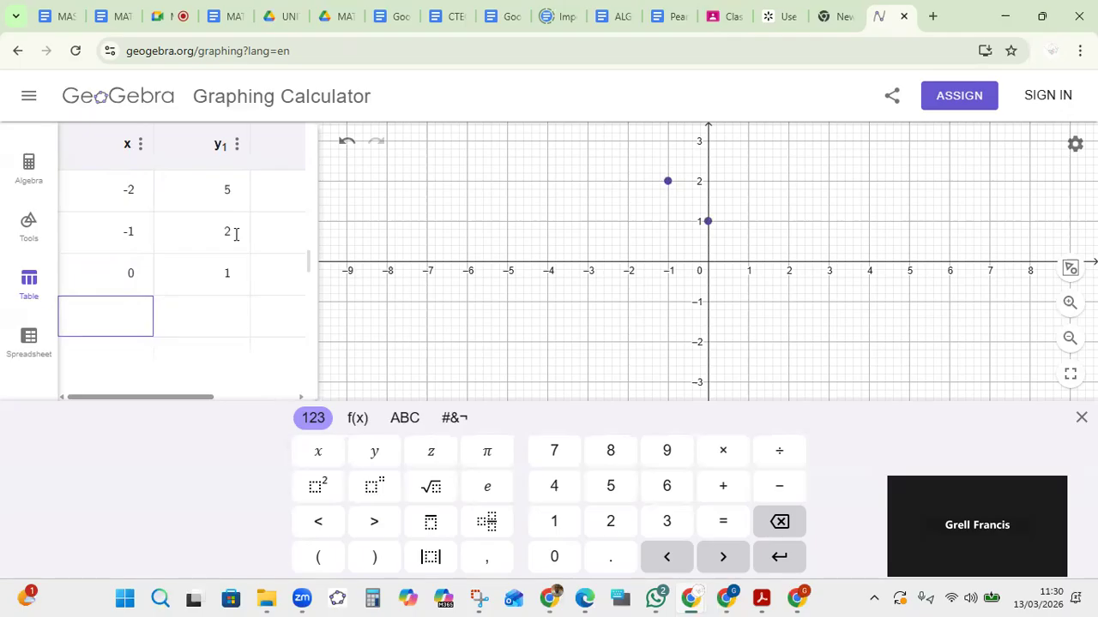
{"action": "key", "text": "Right"}
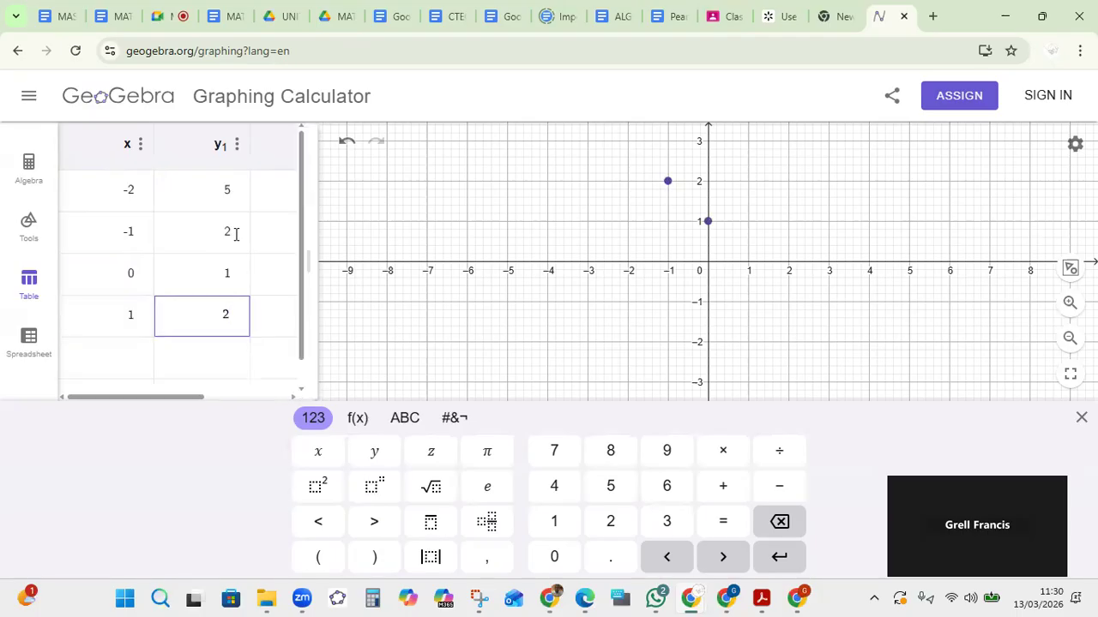
{"action": "key", "text": "Left"}
{"action": "key", "text": "Left"}
{"action": "key", "text": "Down"}
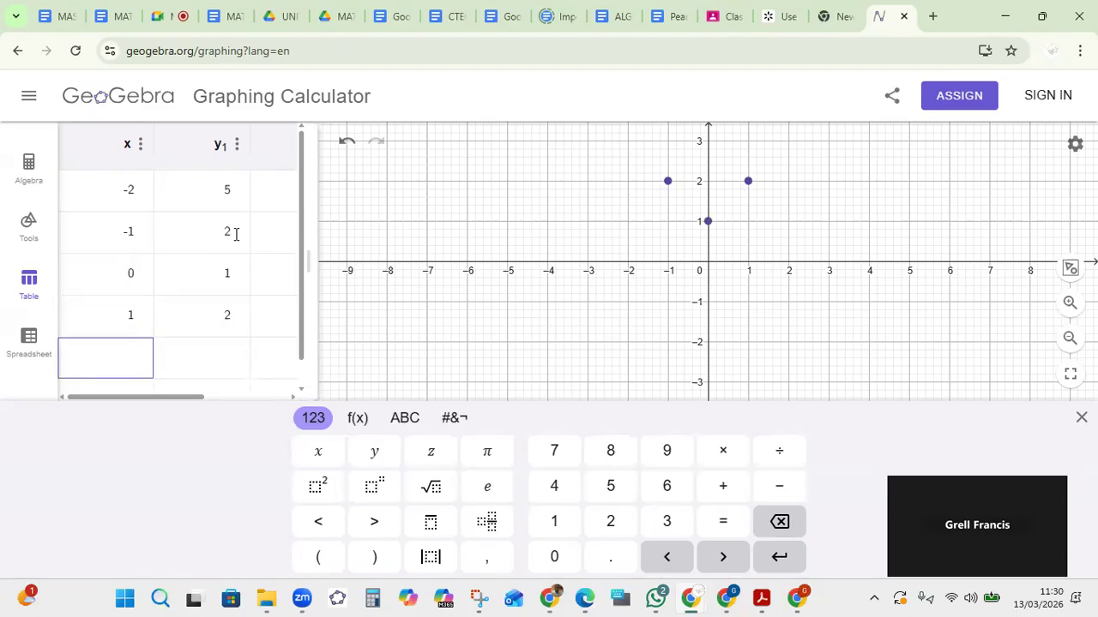
{"action": "key", "text": "Right"}
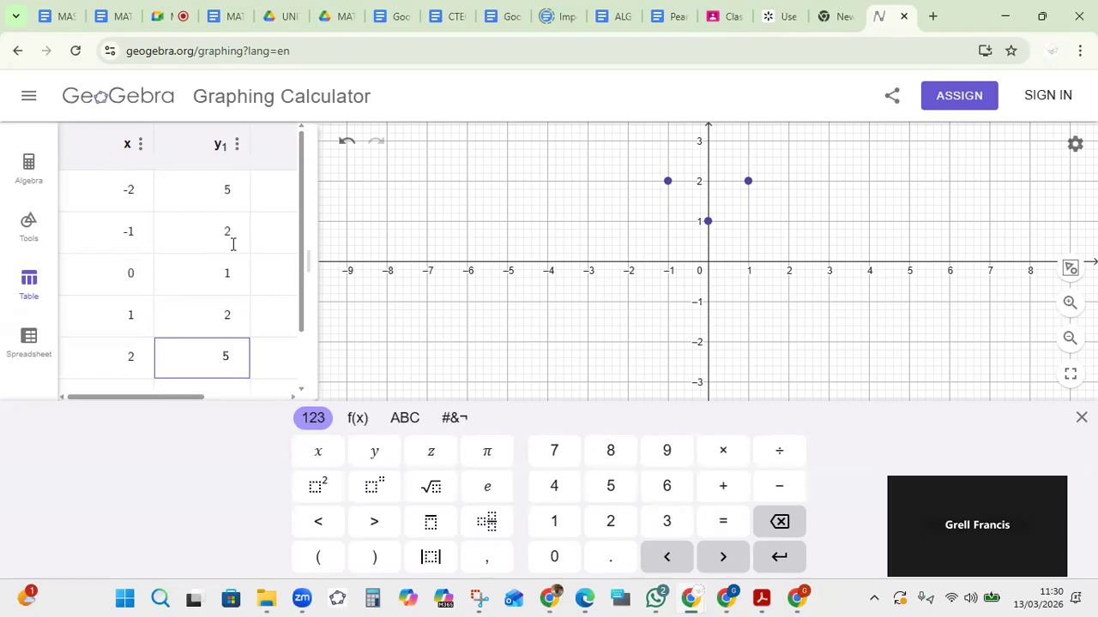
{"action": "left_click", "coordinate": [619, 206]}
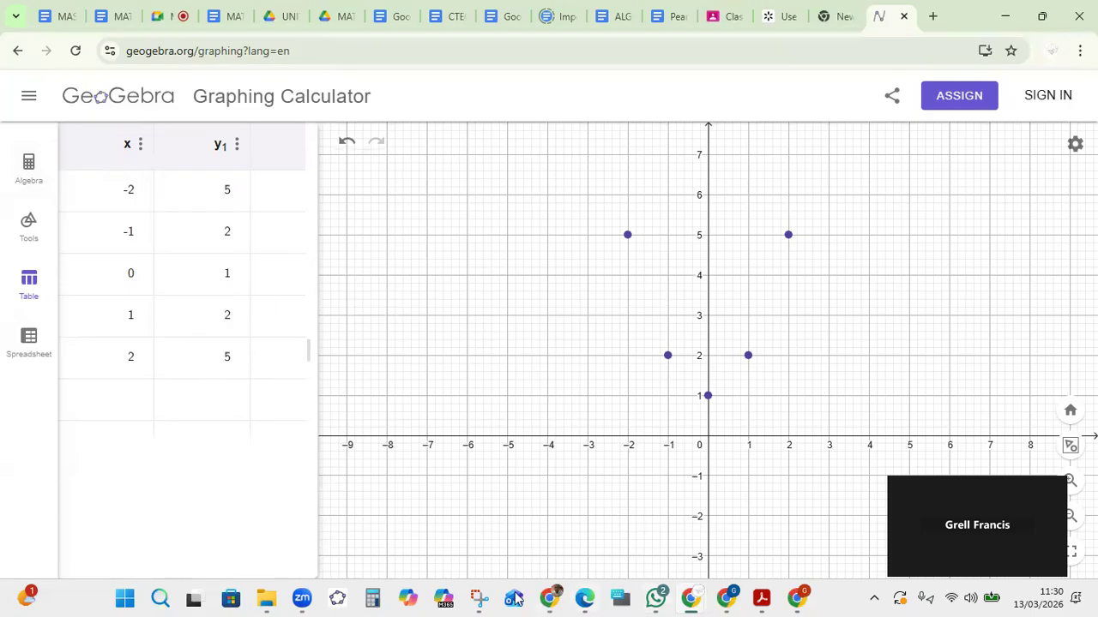
Step: Capture the graph area containing all five plotted points with Snipping Tool and return to the GeoGebra window
{"action": "left_click", "coordinate": [477, 598]}
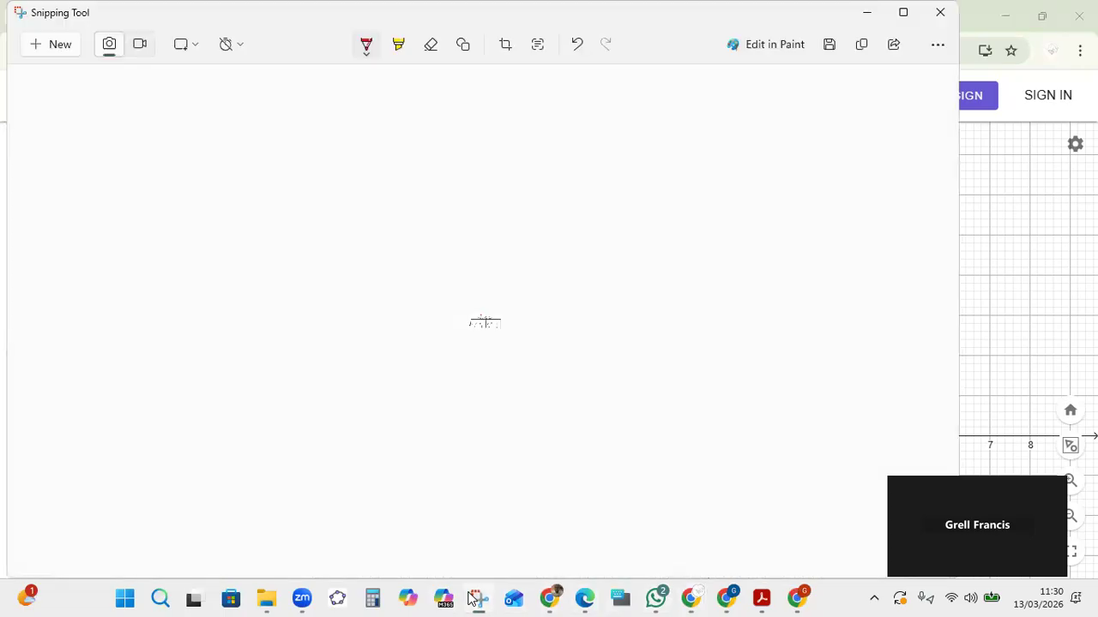
{"action": "left_click", "coordinate": [70, 46]}
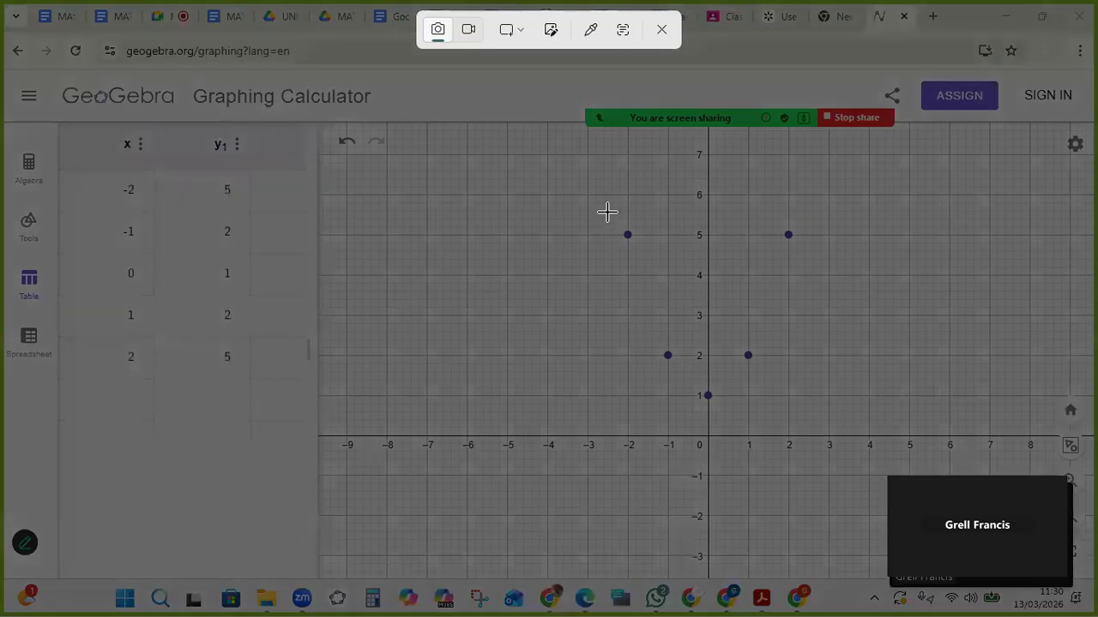
{"action": "left_click_drag", "start_coordinate": [595, 196], "coordinate": [830, 472]}
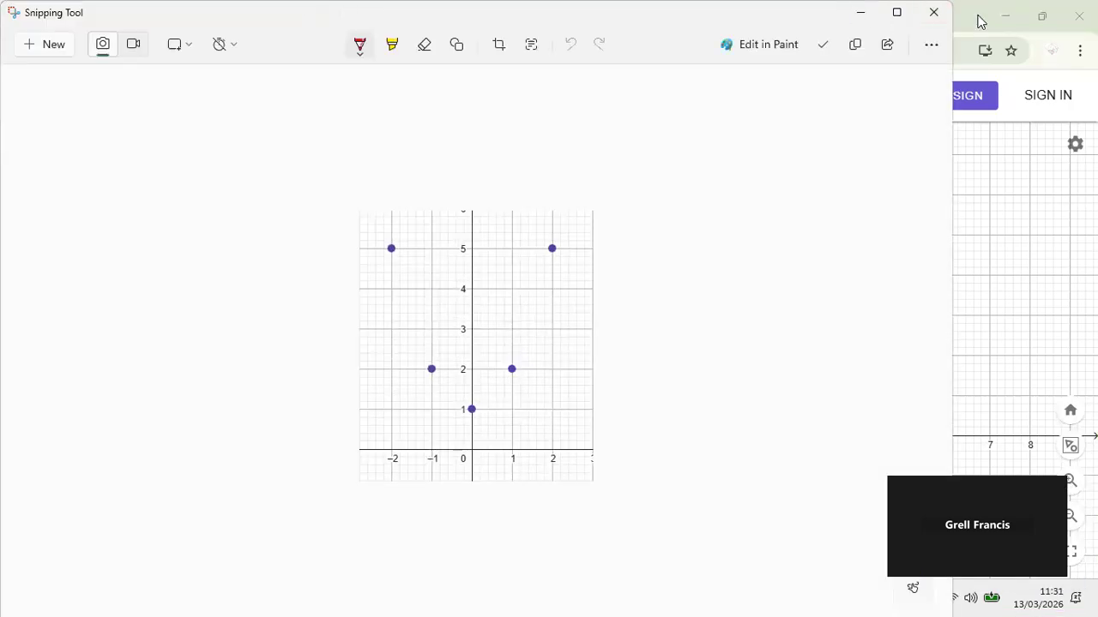
{"action": "left_click", "coordinate": [978, 16]}
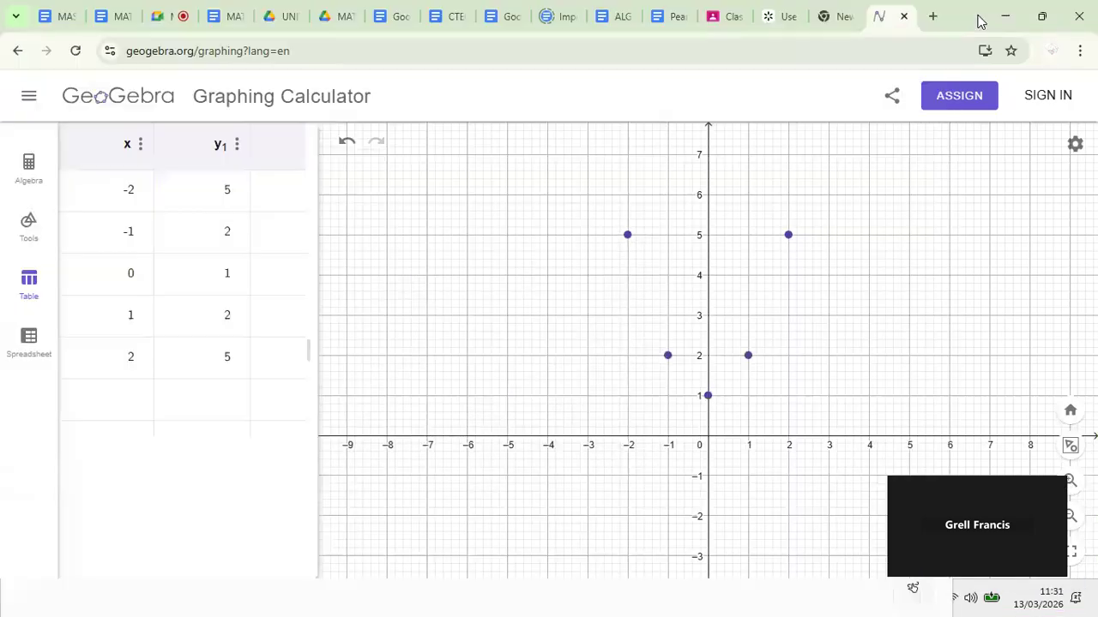
Step: Switch to the MATH115 - A ELECTRONIC WHITE BOARD document and start a new line below the mapping paragraphs under Class 20 White Board Notes
{"action": "mouse_move", "coordinate": [355, 18]}
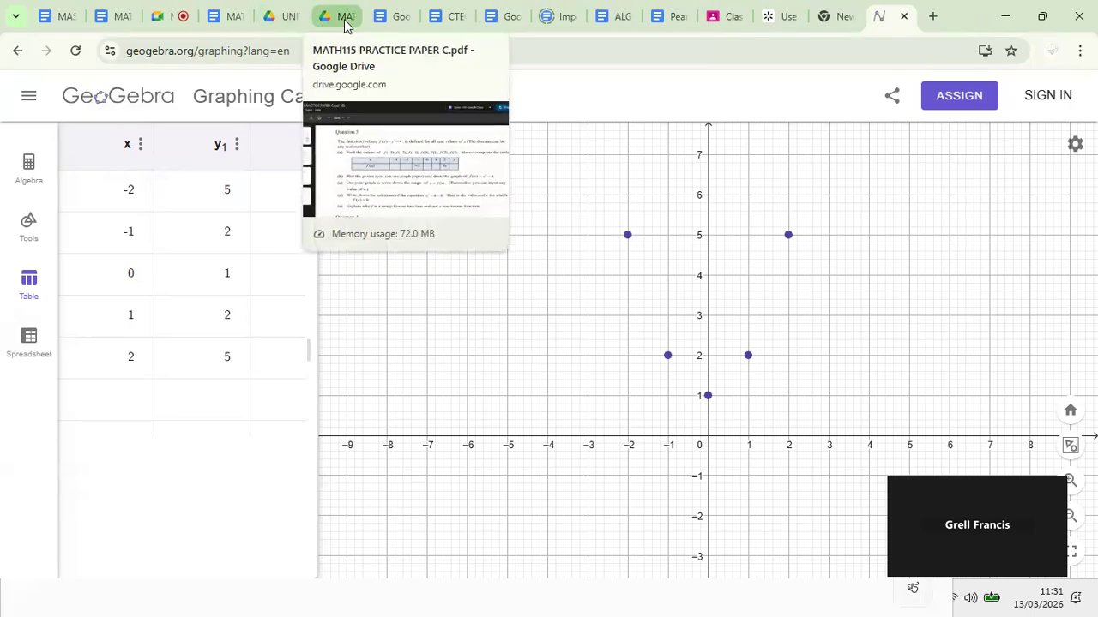
{"action": "left_click", "coordinate": [230, 21]}
{"action": "left_click_drag", "start_coordinate": [1046, 192], "coordinate": [1042, 599]}
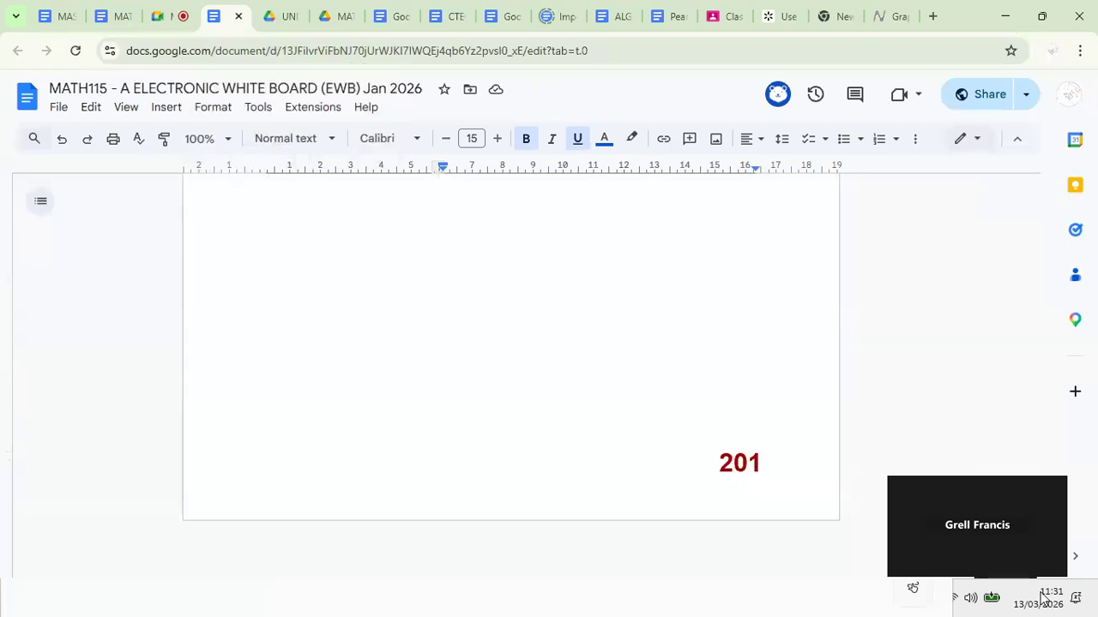
{"action": "left_click", "coordinate": [611, 397]}
{"action": "key", "text": "Up"}
{"action": "key", "text": "Up"}
{"action": "key", "text": "Up"}
{"action": "key", "text": "Up"}
{"action": "key", "text": "Up"}
{"action": "key", "text": "Up"}
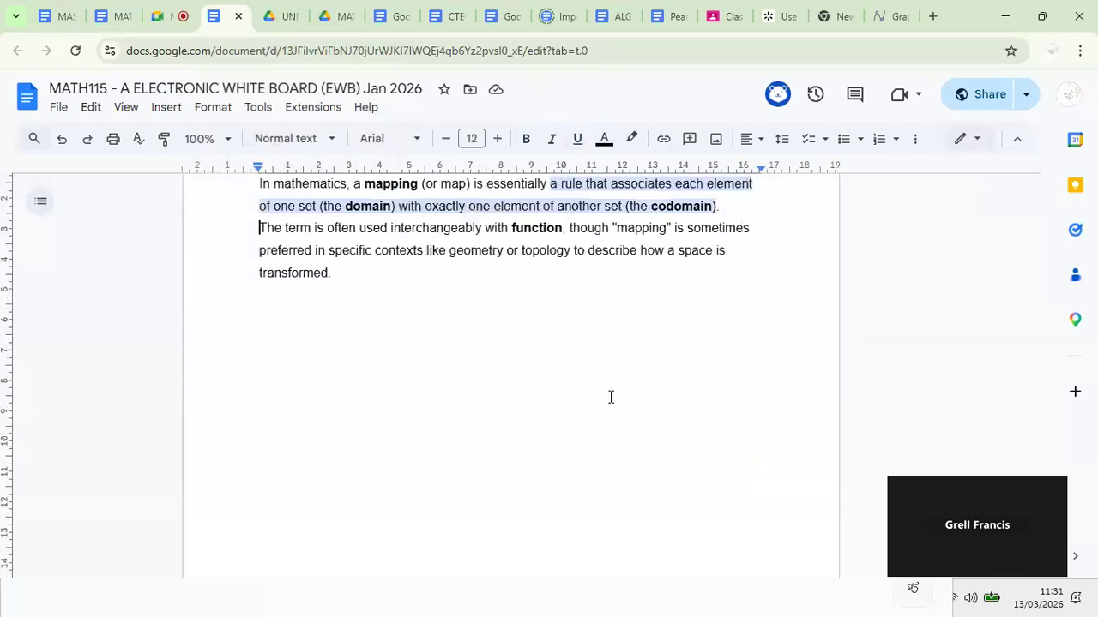
{"action": "key", "text": "Down"}
{"action": "key", "text": "Down"}
{"action": "key", "text": "Down"}
{"action": "key", "text": "Down"}
{"action": "key", "text": "Down"}
{"action": "key", "text": "Down"}
{"action": "key", "text": "Down"}
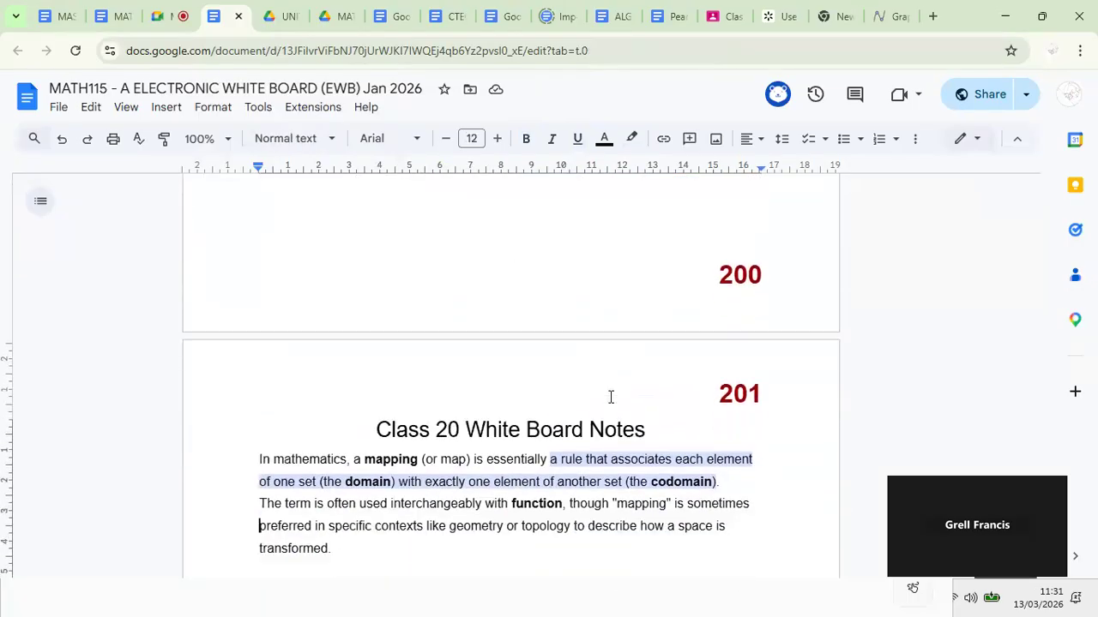
{"action": "key", "text": "Return"}
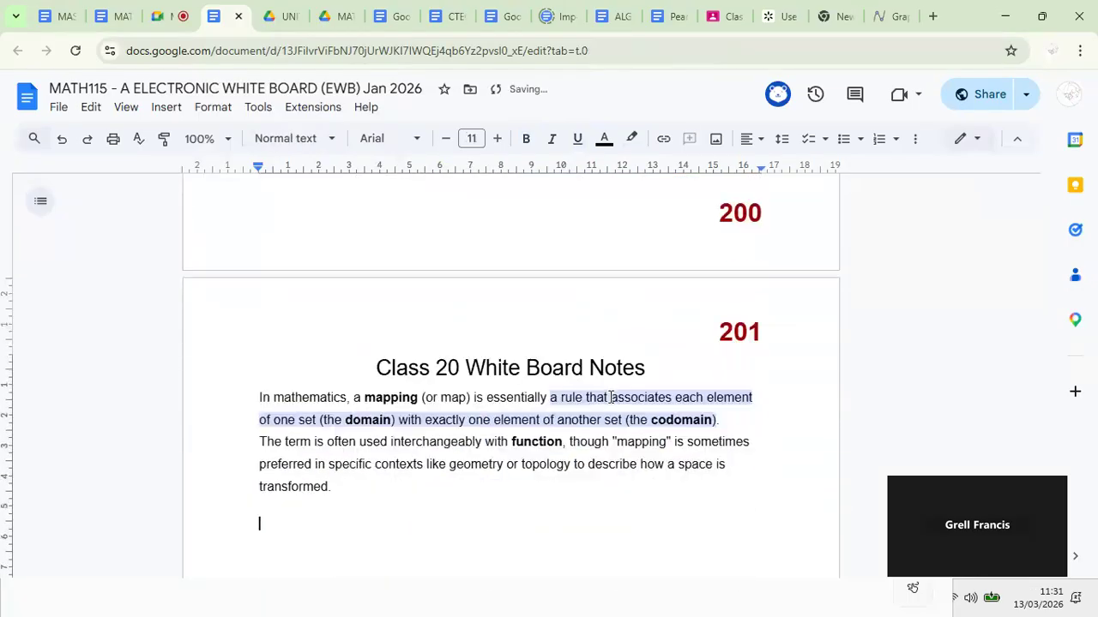
Step: Insert a new drawing on the empty line and paste the captured graph of the points into it
{"action": "left_click", "coordinate": [167, 109]}
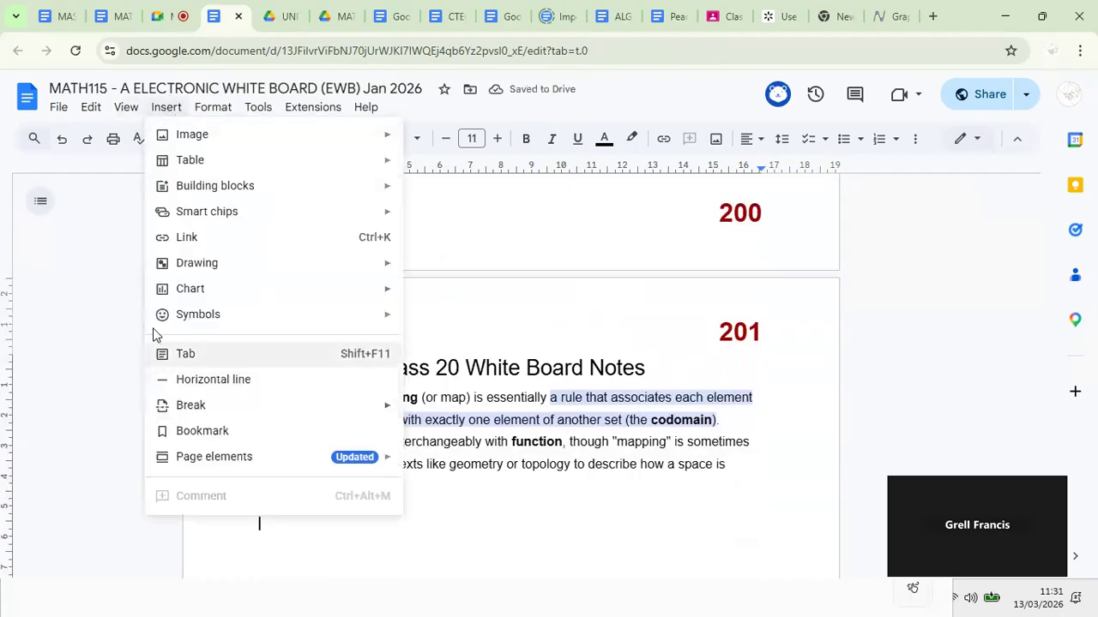
{"action": "mouse_move", "coordinate": [228, 261]}
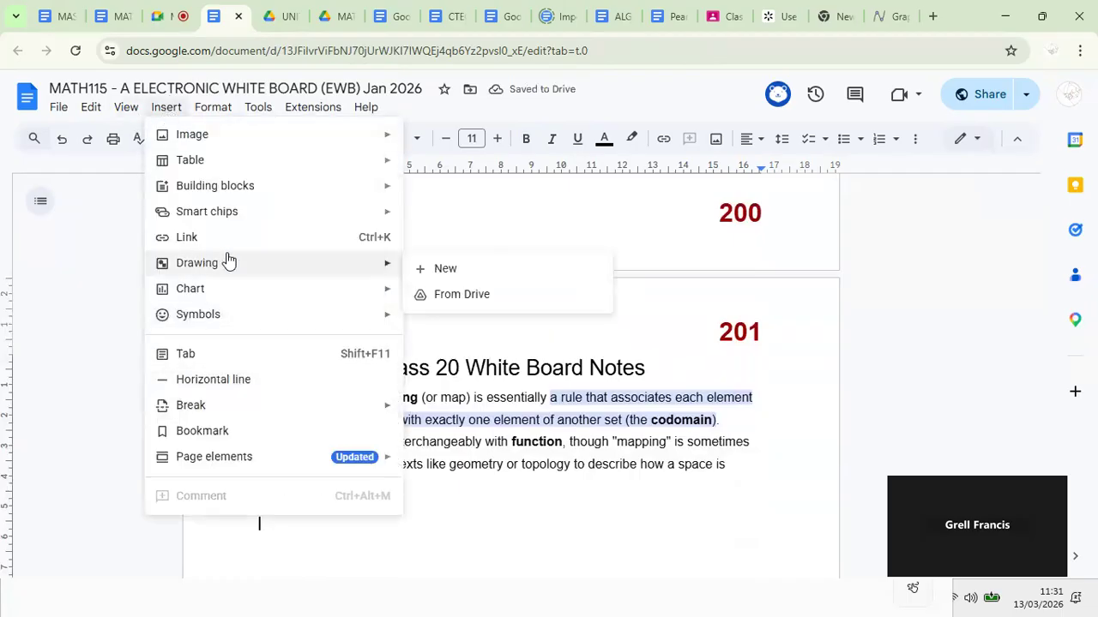
{"action": "left_click", "coordinate": [433, 272]}
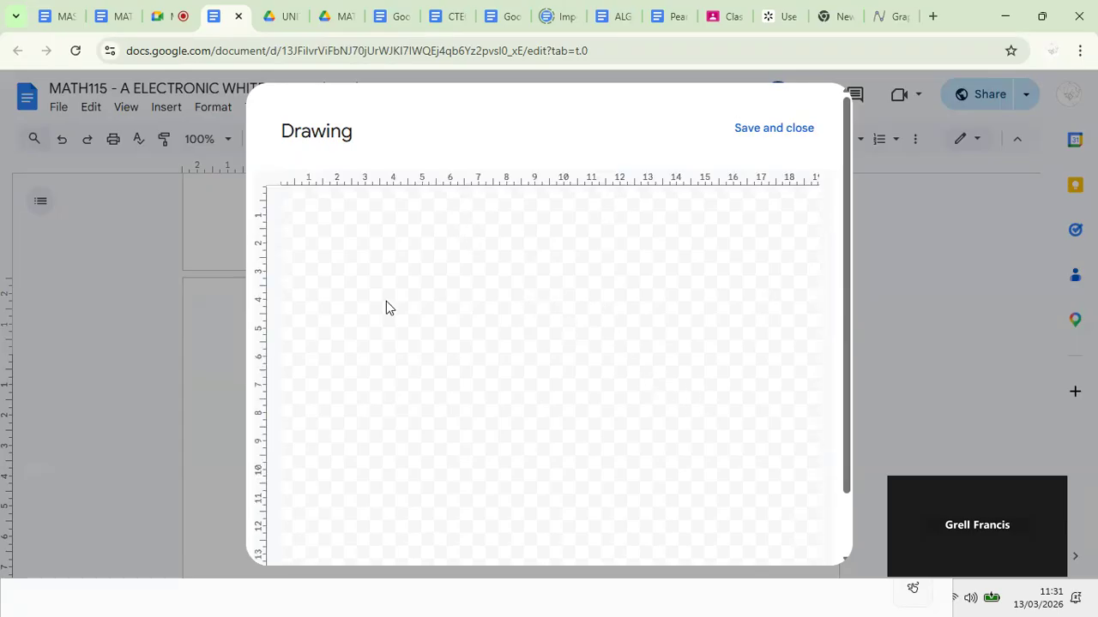
{"action": "key", "text": "ctrl+v"}
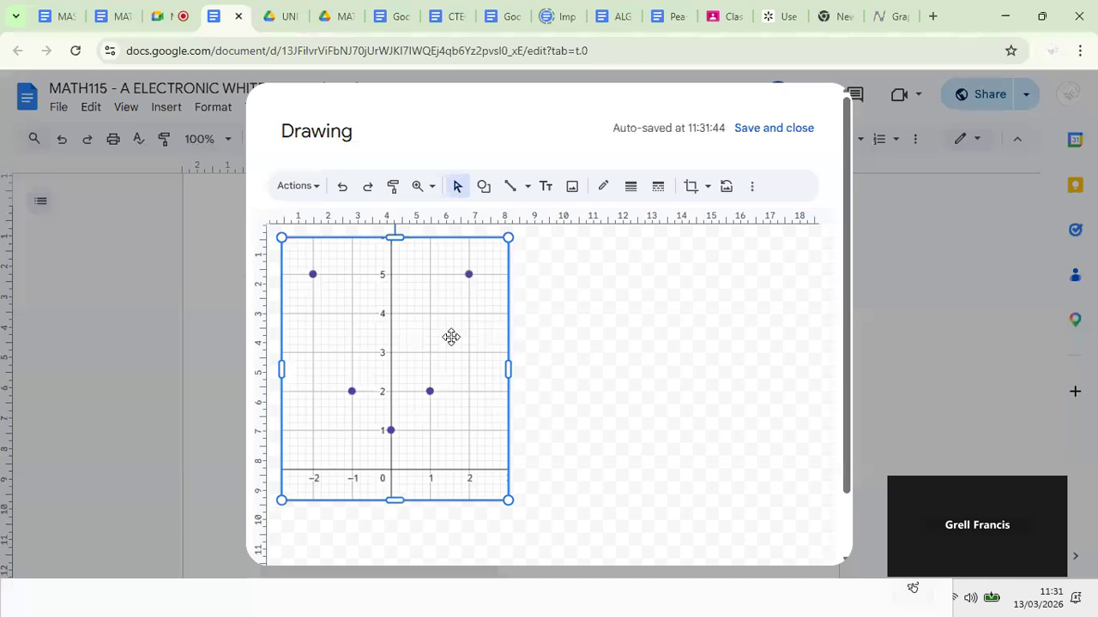
{"action": "left_click", "coordinate": [525, 192]}
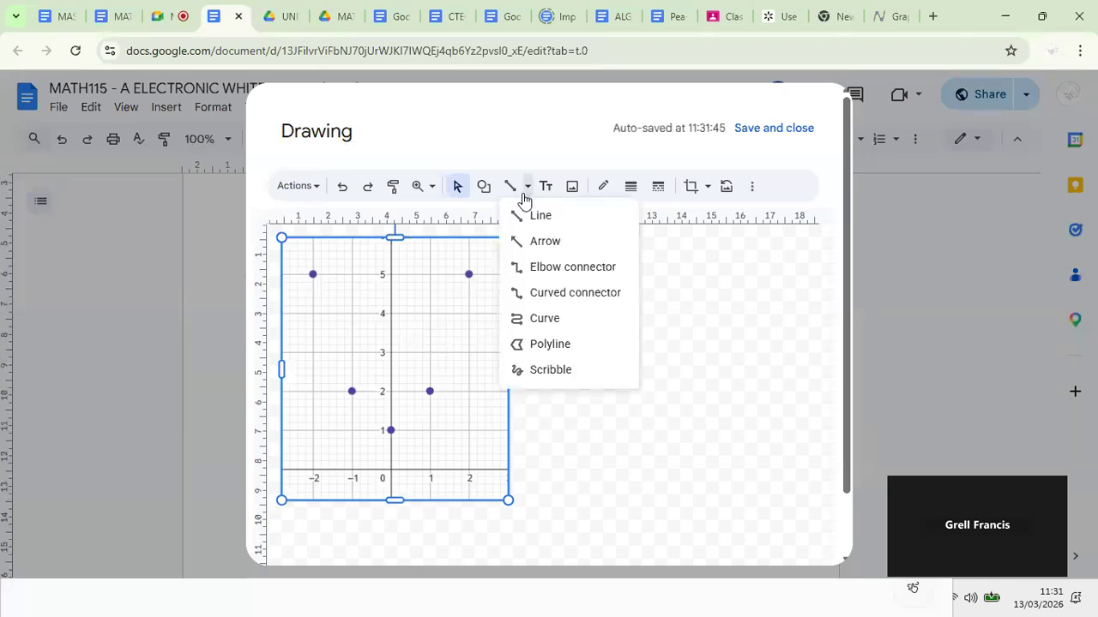
{"action": "left_click", "coordinate": [540, 327]}
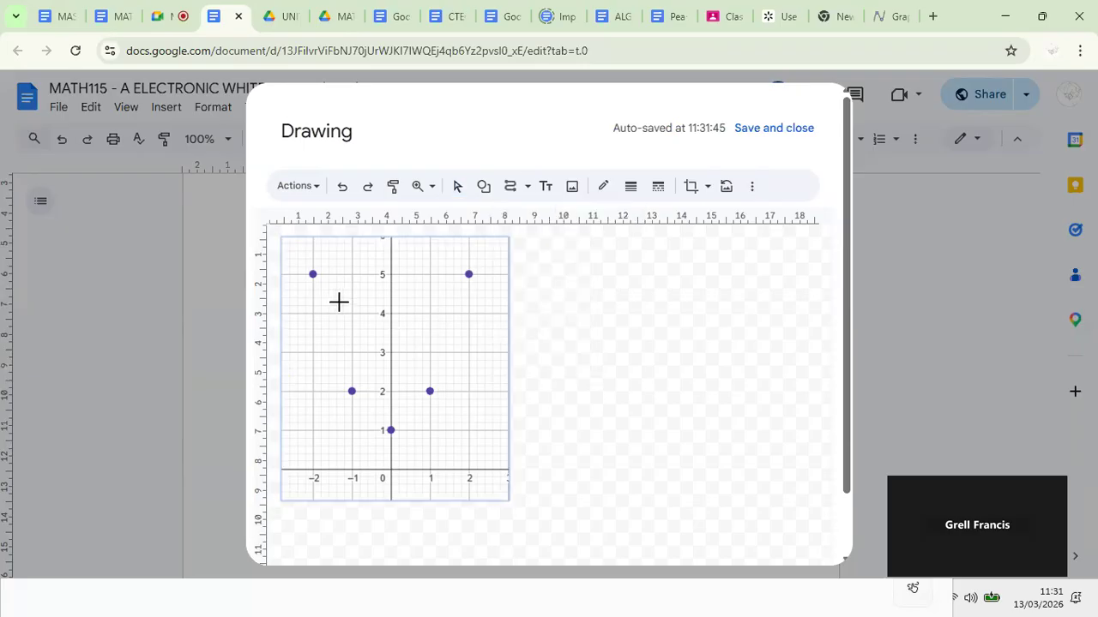
{"action": "left_click", "coordinate": [311, 274]}
{"action": "left_click", "coordinate": [351, 391]}
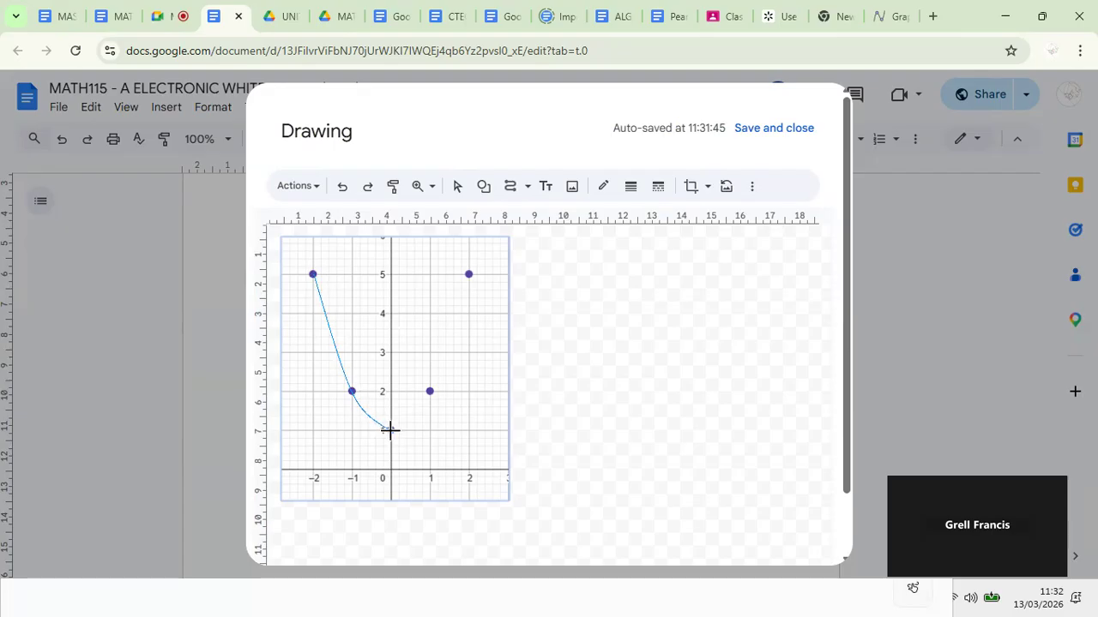
{"action": "left_click", "coordinate": [390, 429]}
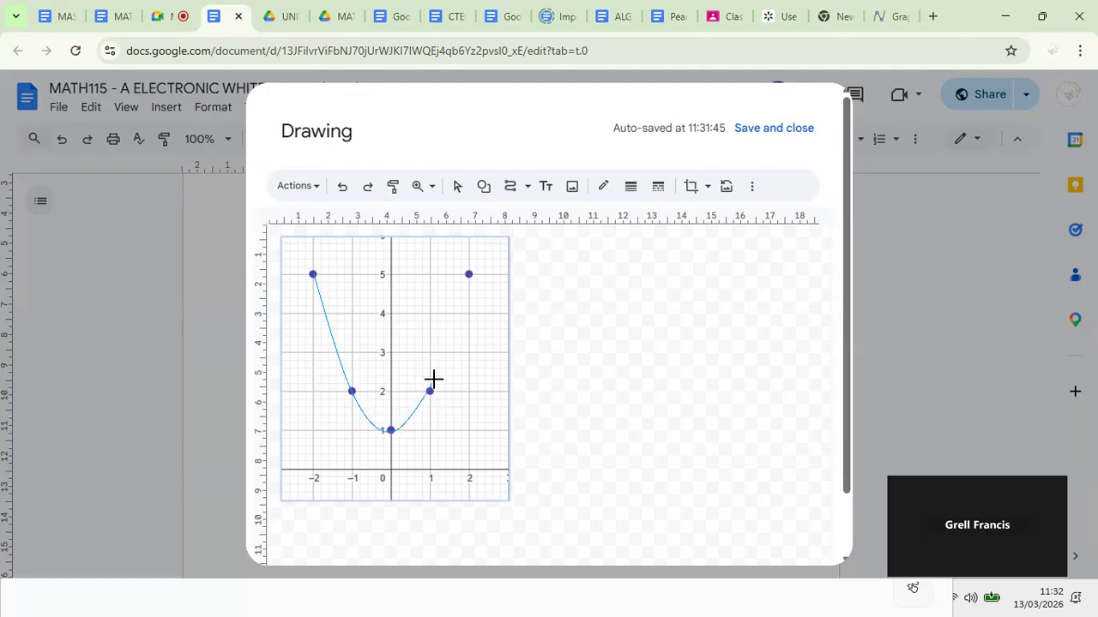
{"action": "left_click", "coordinate": [429, 390]}
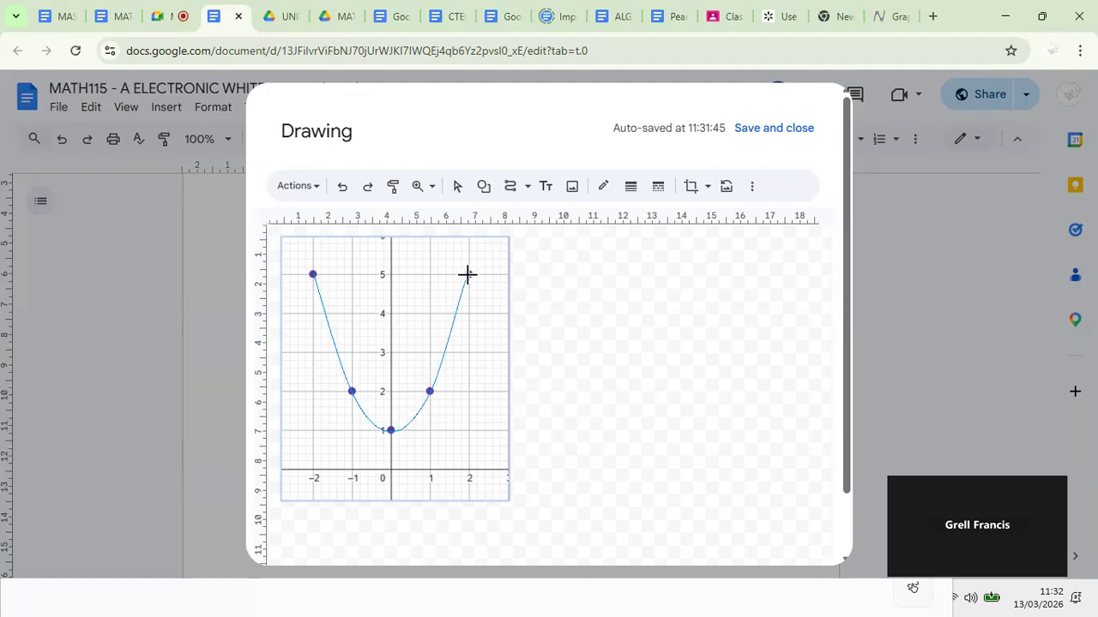
{"action": "left_click", "coordinate": [467, 274]}
{"action": "left_click", "coordinate": [460, 186]}
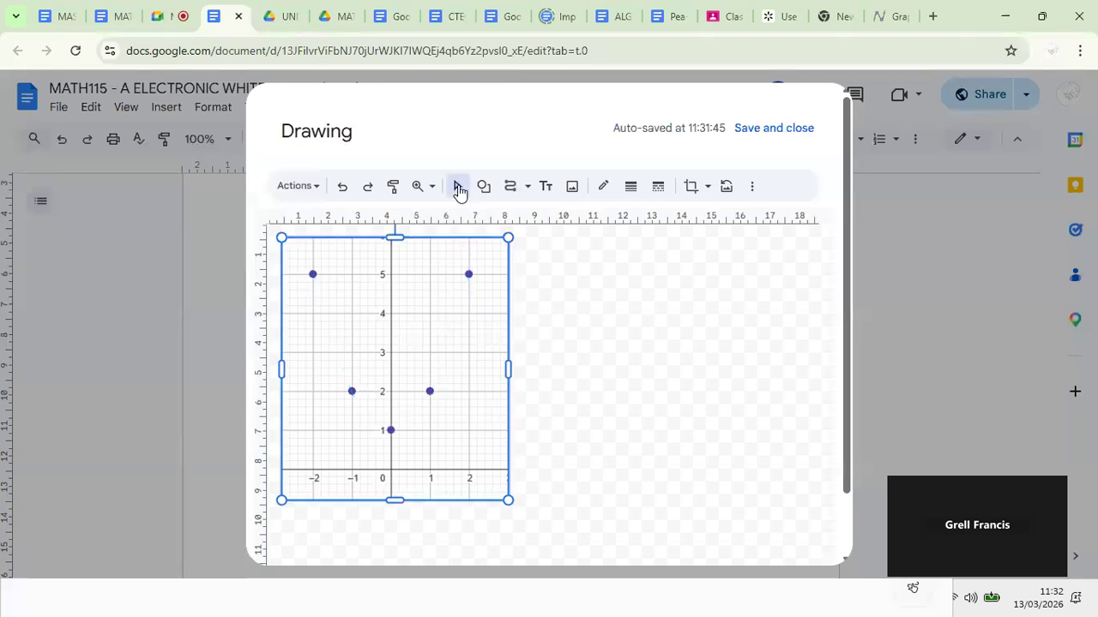
{"action": "left_click", "coordinate": [226, 596]}
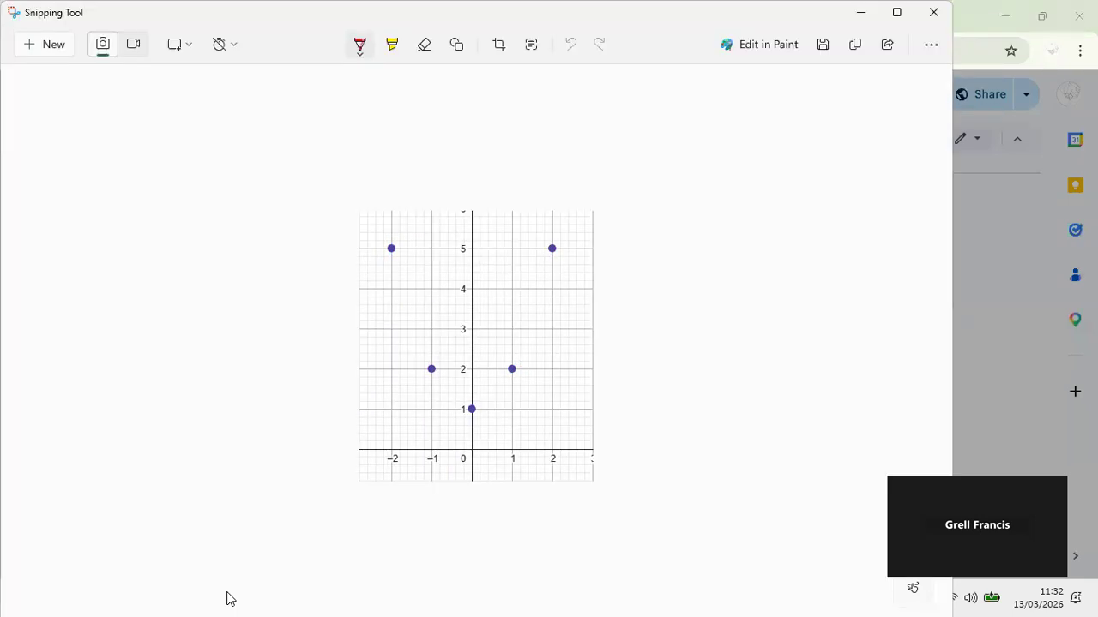
{"action": "left_click", "coordinate": [860, 12]}
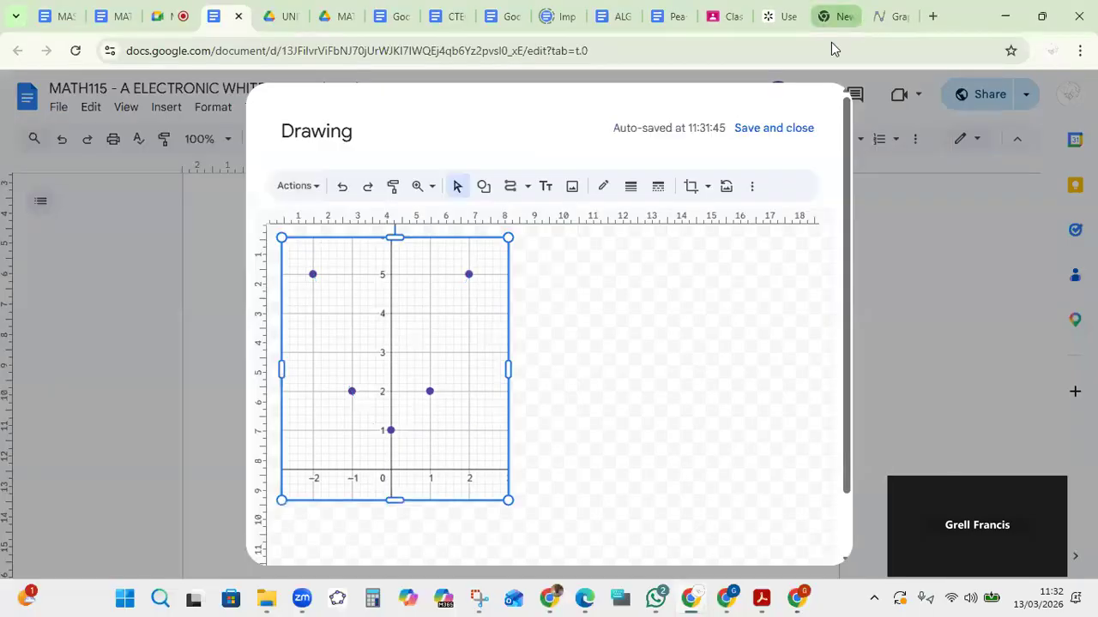
Step: Draw a smooth Curve through the points (-2, 5), (-1, 2), (0, 1), (1, 2) and (2, 5), ending it at the last point
{"action": "left_click", "coordinate": [528, 188]}
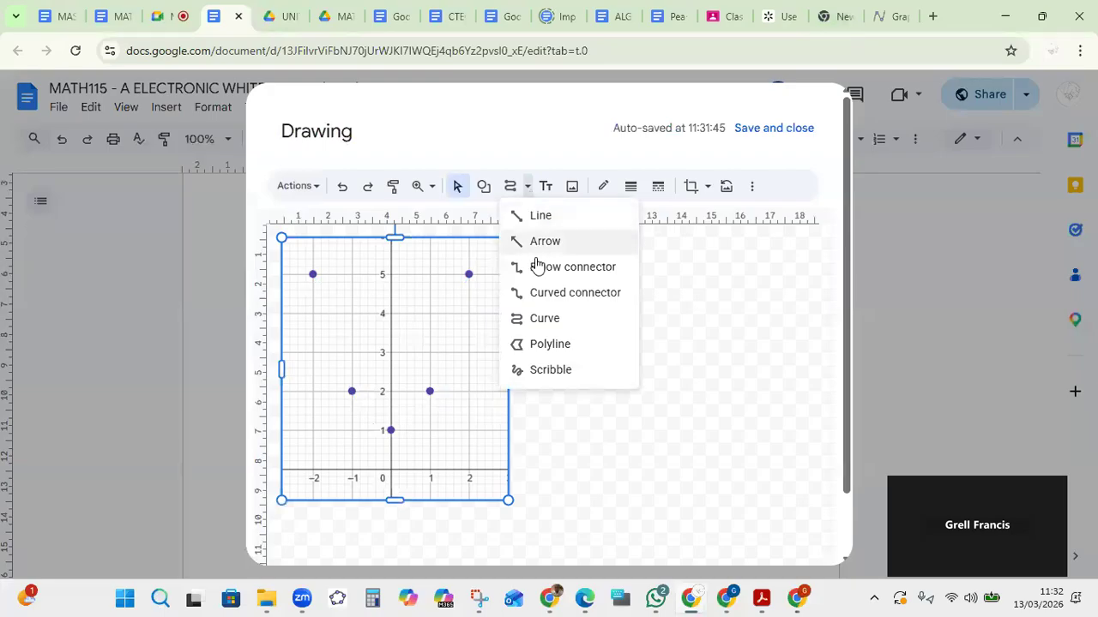
{"action": "left_click", "coordinate": [538, 319]}
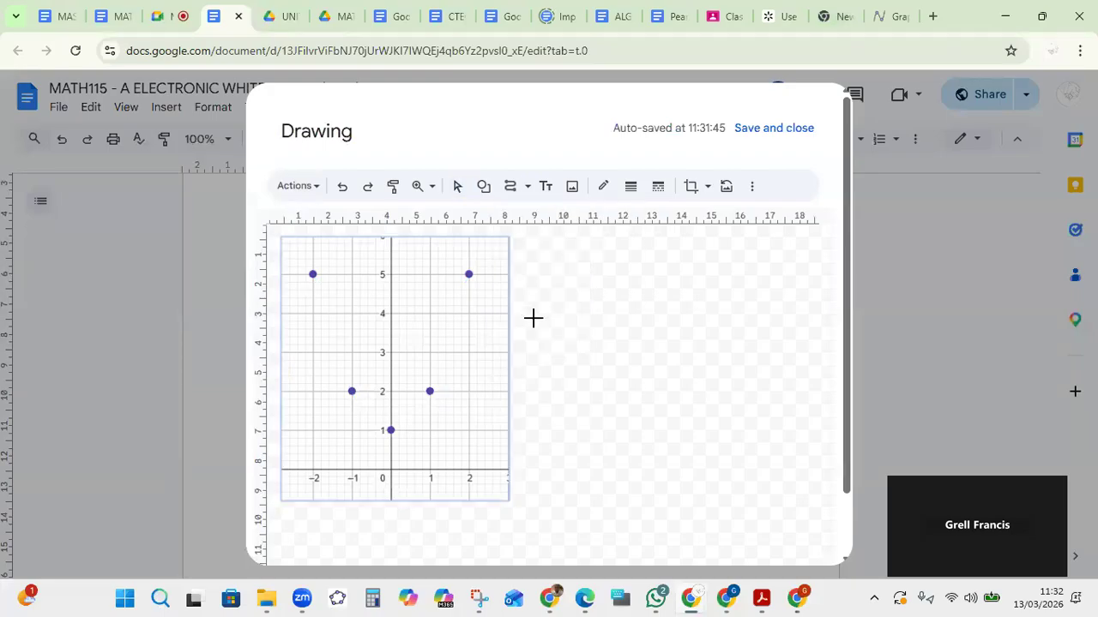
{"action": "left_click", "coordinate": [312, 274]}
{"action": "left_click", "coordinate": [351, 391]}
{"action": "left_click", "coordinate": [391, 429]}
{"action": "left_click", "coordinate": [429, 391]}
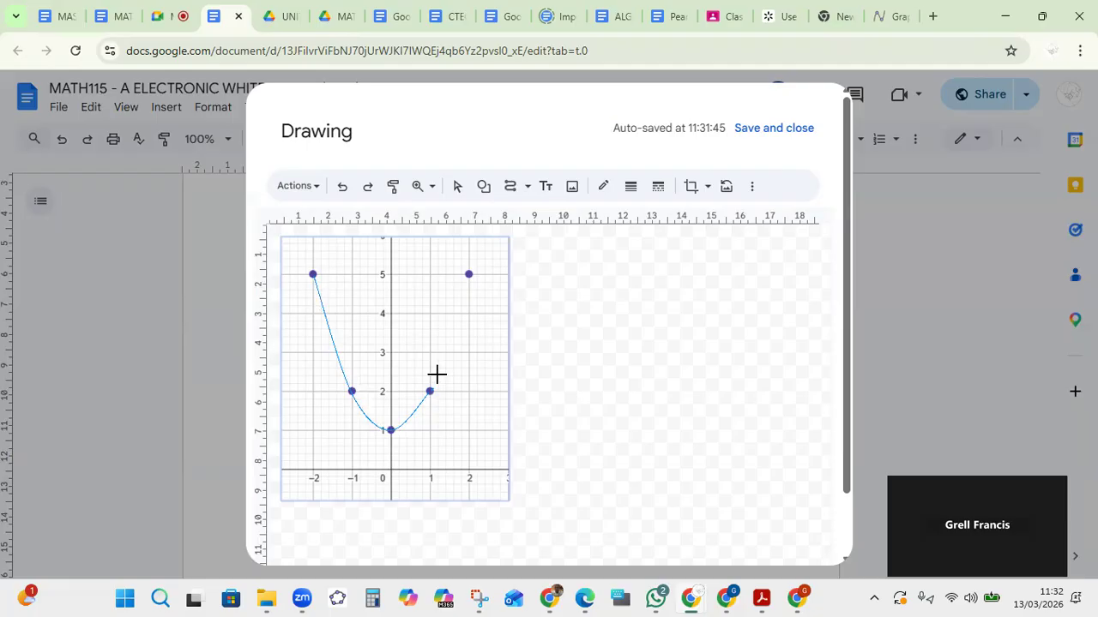
{"action": "double_click", "coordinate": [468, 273]}
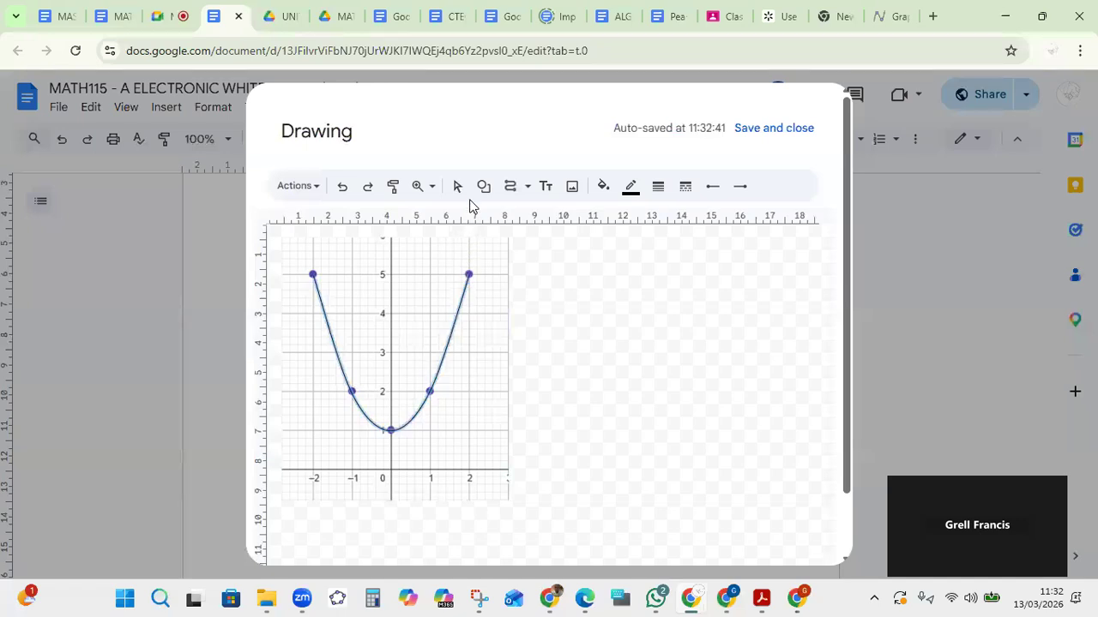
Step: Set the curve's line weight to 4px and save the drawing into the document
{"action": "mouse_move", "coordinate": [584, 319]}
{"action": "left_mouse_down"}
{"action": "mouse_move", "coordinate": [460, 314]}
{"action": "mouse_move", "coordinate": [539, 292]}
{"action": "mouse_move", "coordinate": [469, 201]}
{"action": "left_mouse_up"}
{"action": "left_click", "coordinate": [456, 191]}
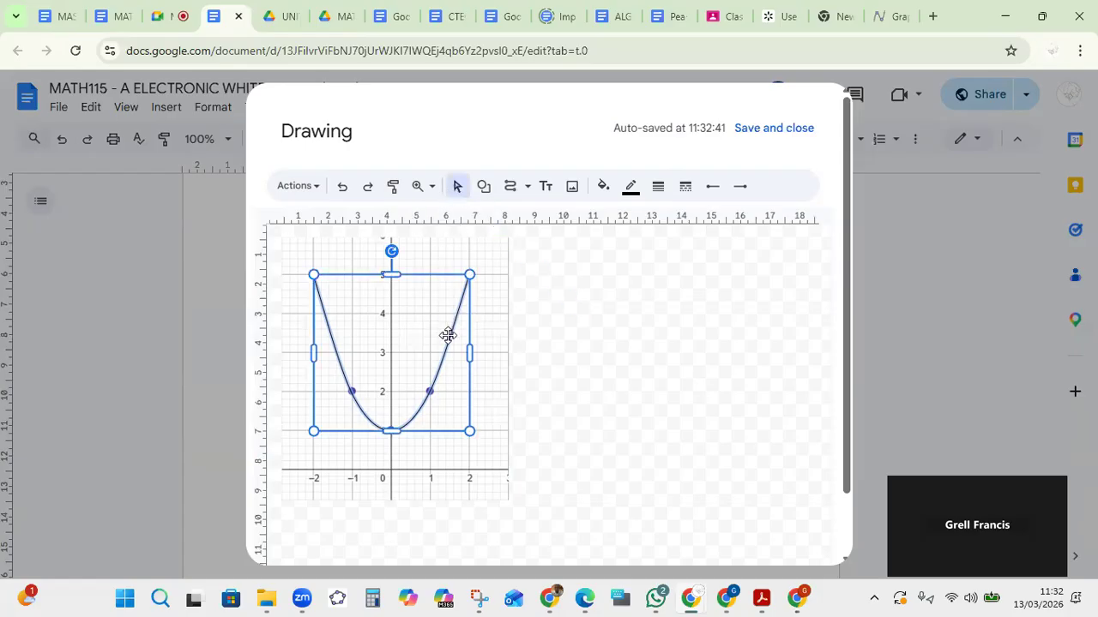
{"action": "left_click", "coordinate": [658, 186]}
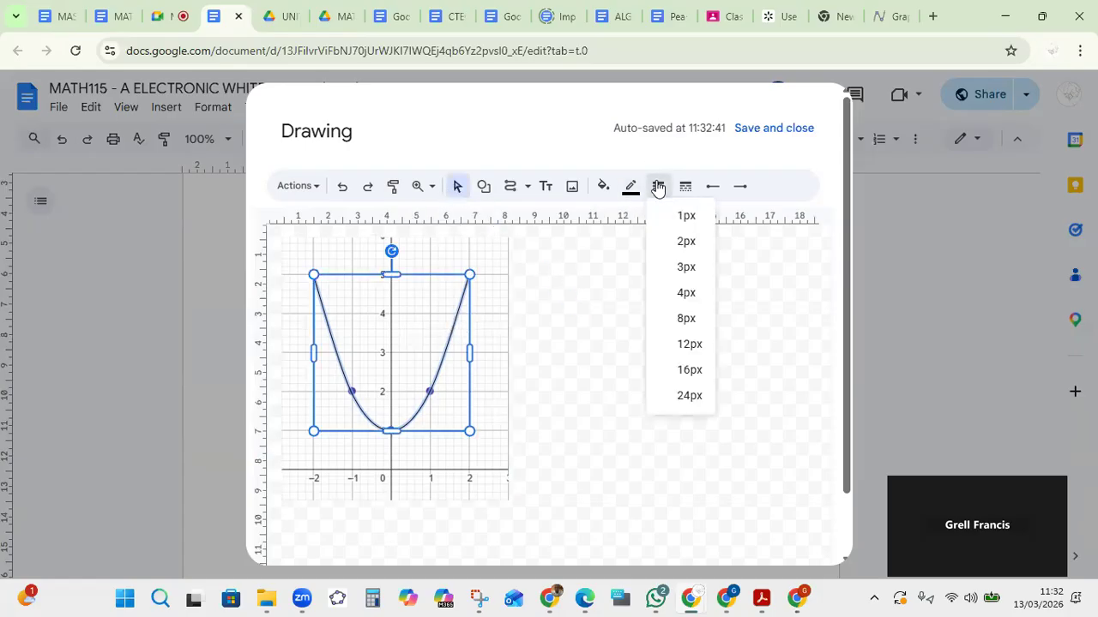
{"action": "left_click", "coordinate": [681, 293]}
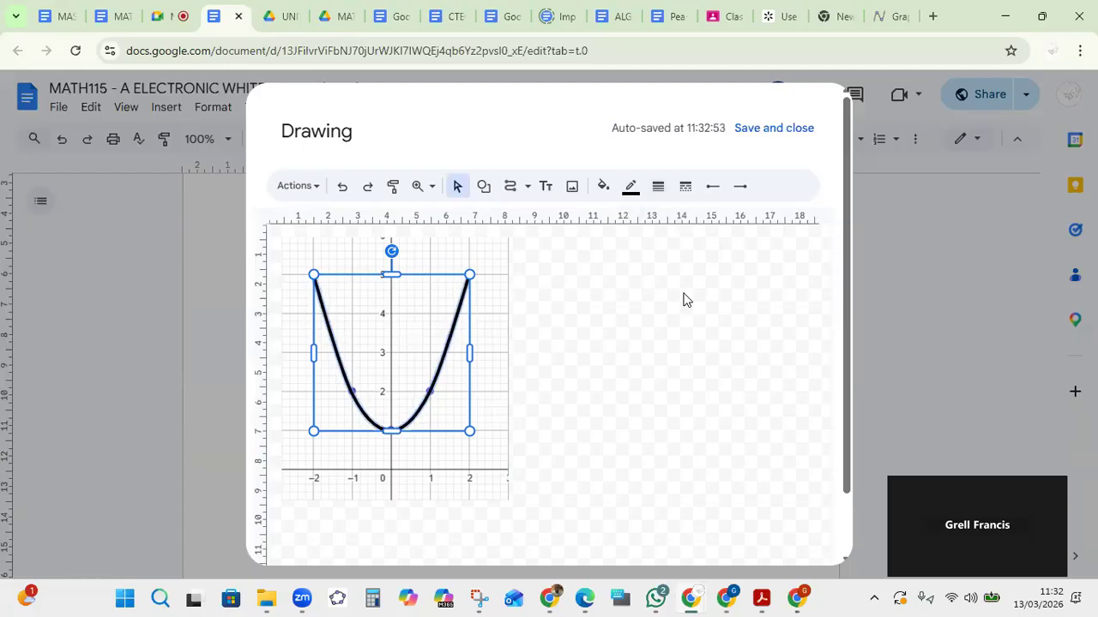
{"action": "left_click", "coordinate": [773, 129]}
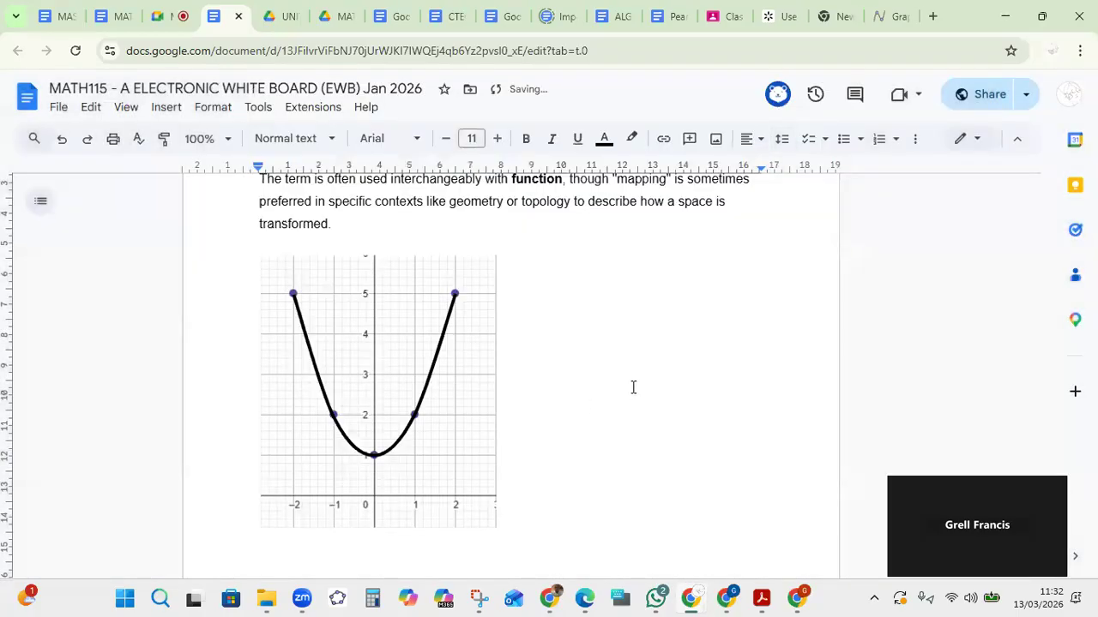
Step: Center the line containing the curve drawing in the document
{"action": "left_click", "coordinate": [765, 146]}
{"action": "left_click", "coordinate": [774, 167]}
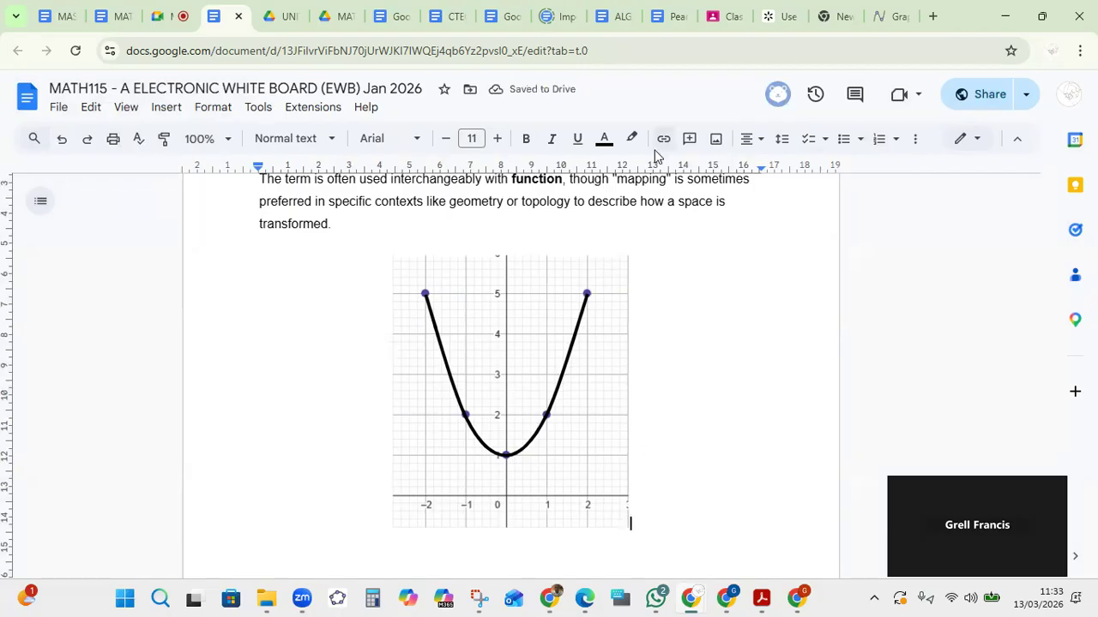
Step: Switch to the GeoGebra Graphing Calculator and graph the function x^2 + 1 over the plotted table points
{"action": "left_click", "coordinate": [881, 17]}
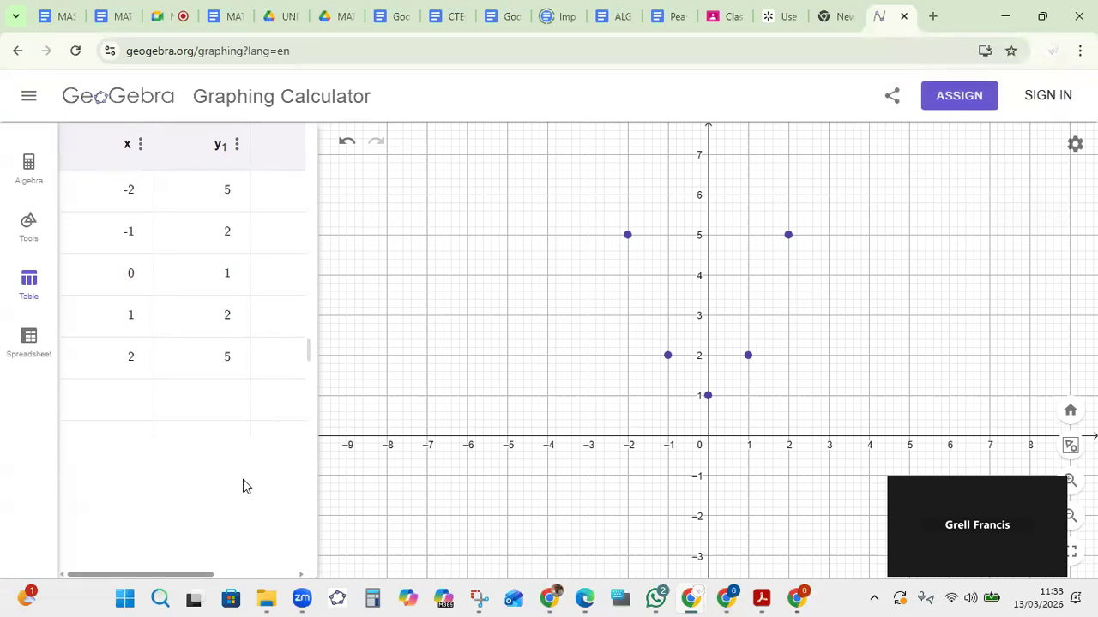
{"action": "left_click", "coordinate": [29, 167]}
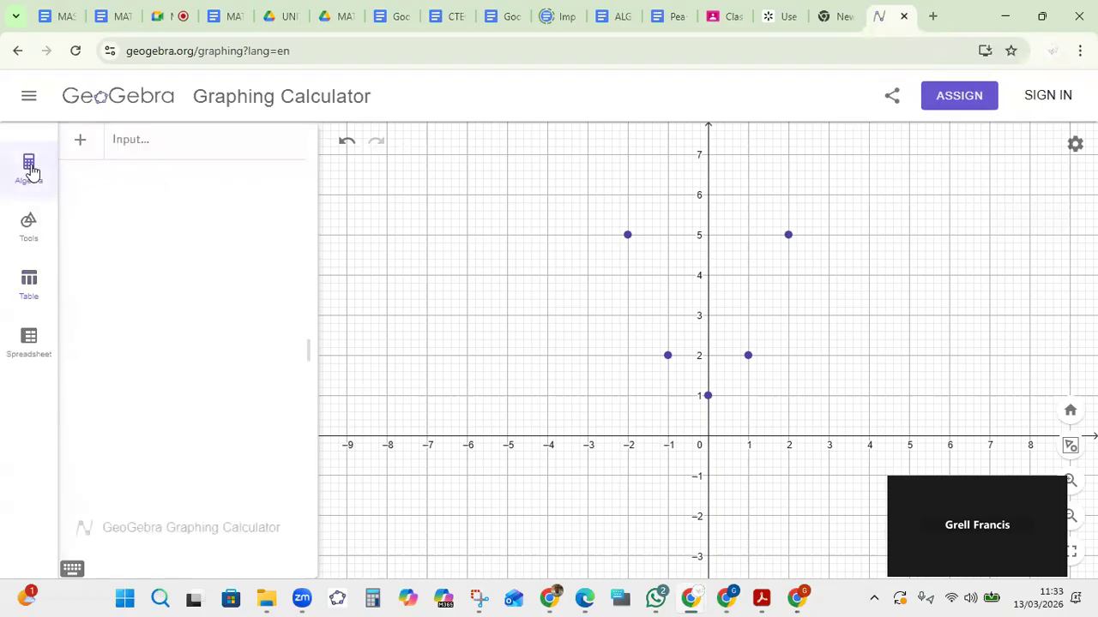
{"action": "left_click", "coordinate": [168, 146]}
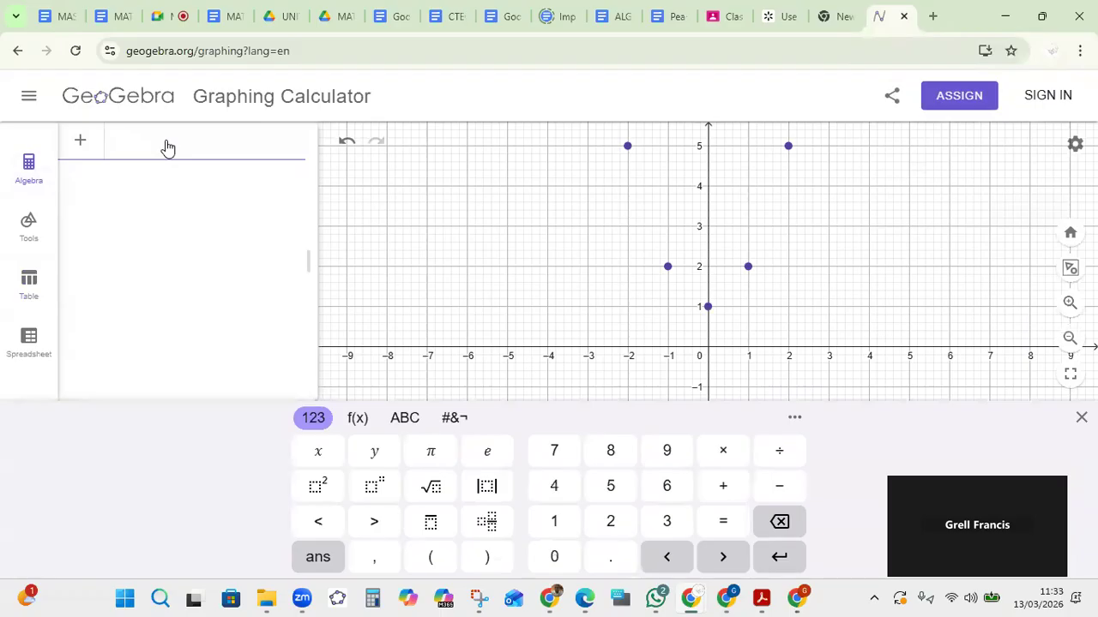
{"action": "type", "text": "x"}
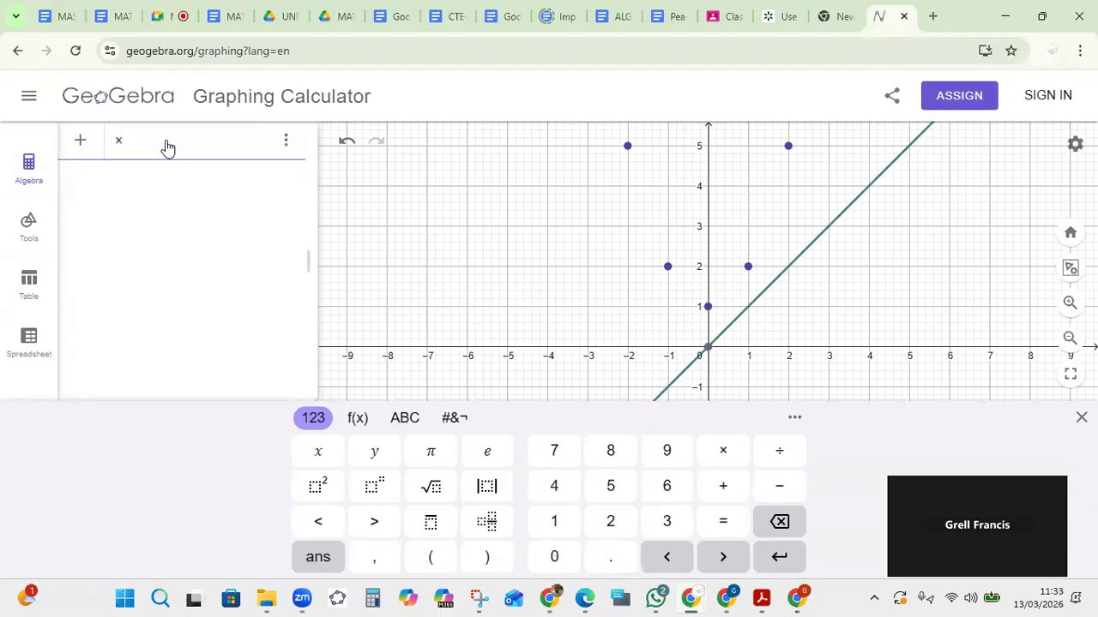
{"action": "type", "text": "2"}
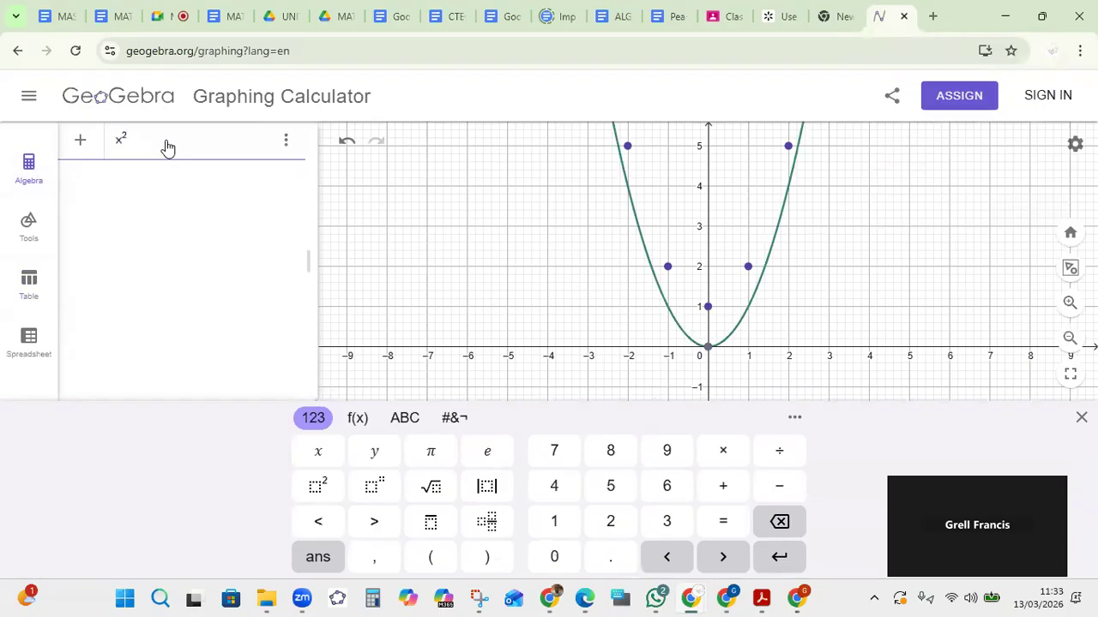
{"action": "key", "text": "Right"}
{"action": "type", "text": "+1"}
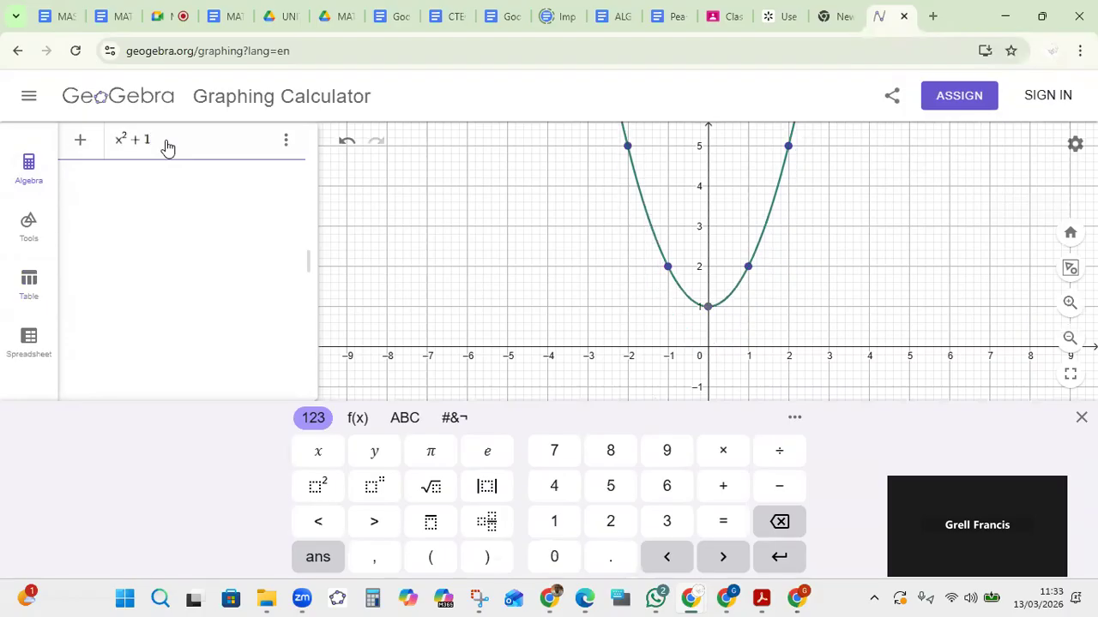
{"action": "left_click", "coordinate": [456, 283]}
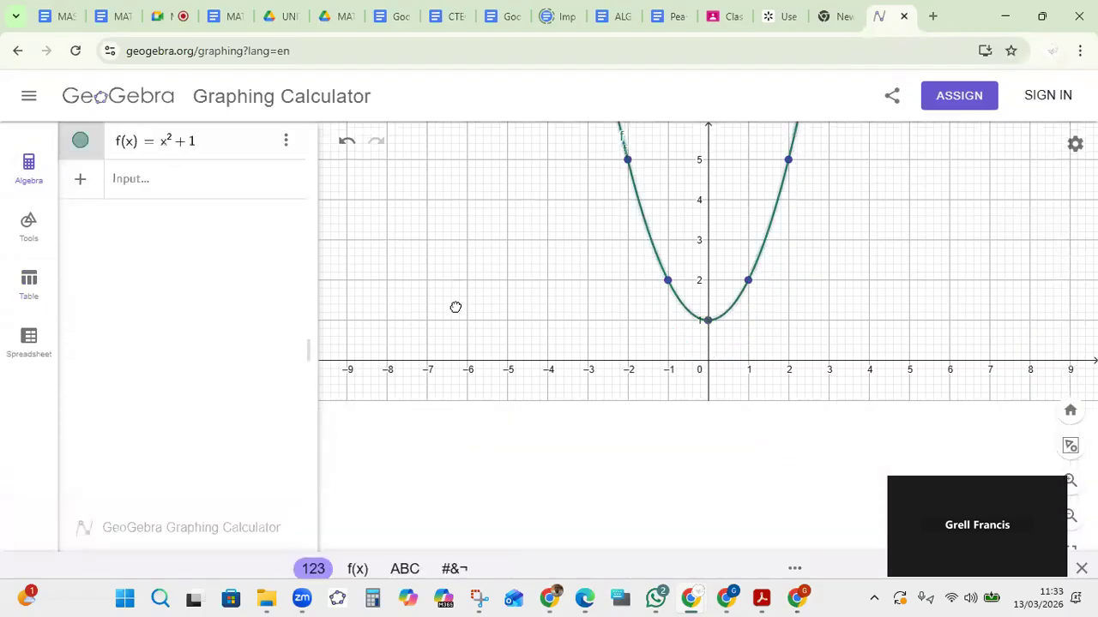
{"action": "left_click", "coordinate": [456, 344]}
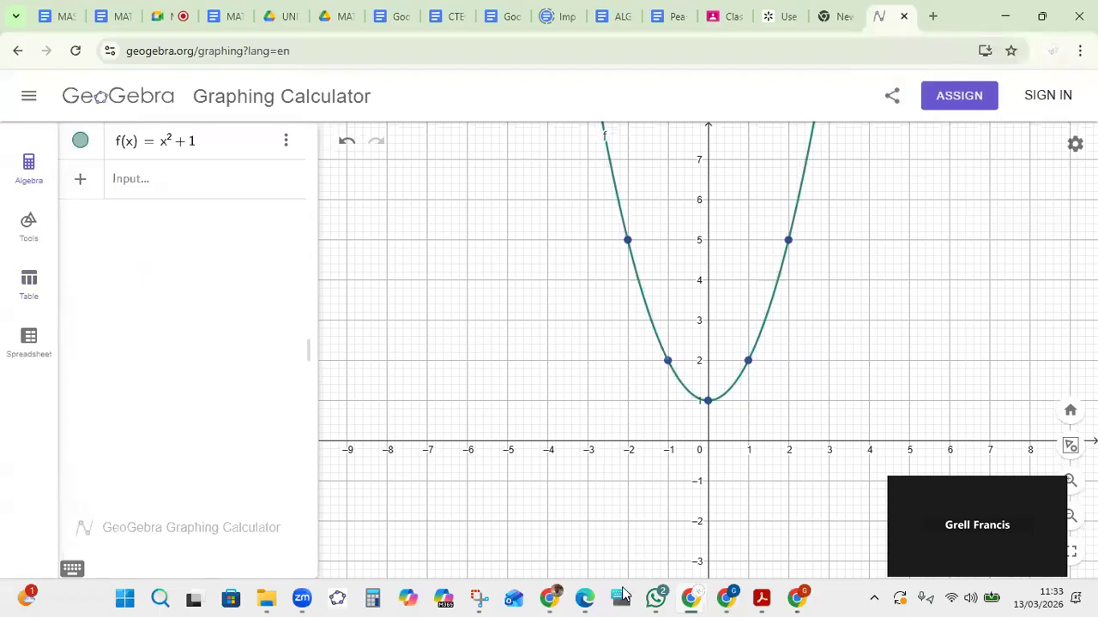
Step: Capture the graphed parabola with its five points using Snipping Tool and paste it beside the curve drawing in the MATH115 whiteboard document
{"action": "left_click", "coordinate": [480, 598]}
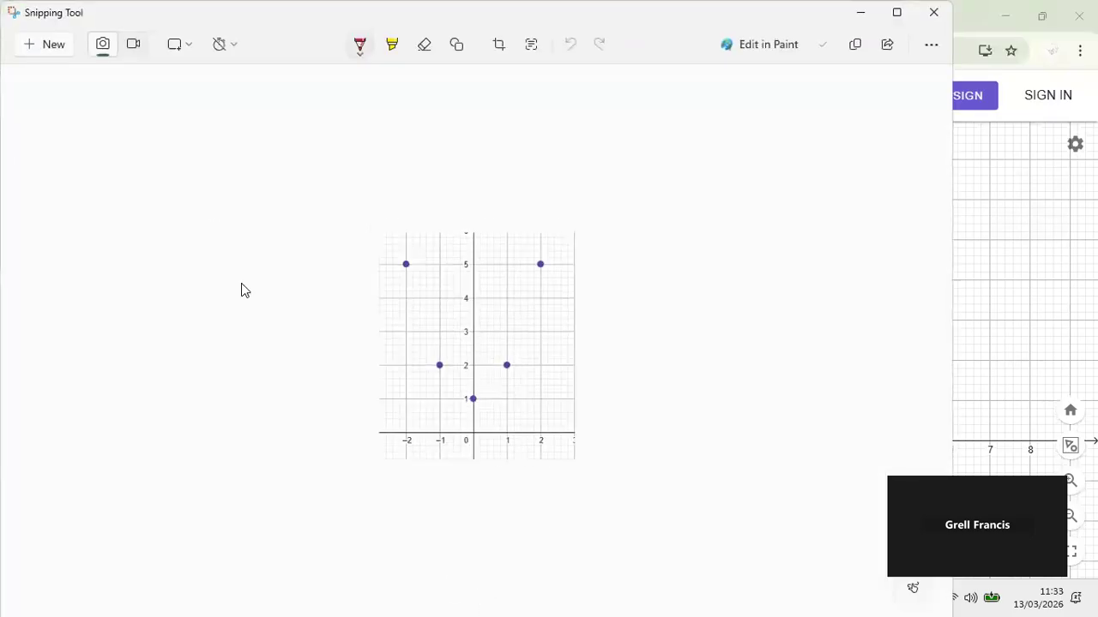
{"action": "left_click", "coordinate": [54, 44]}
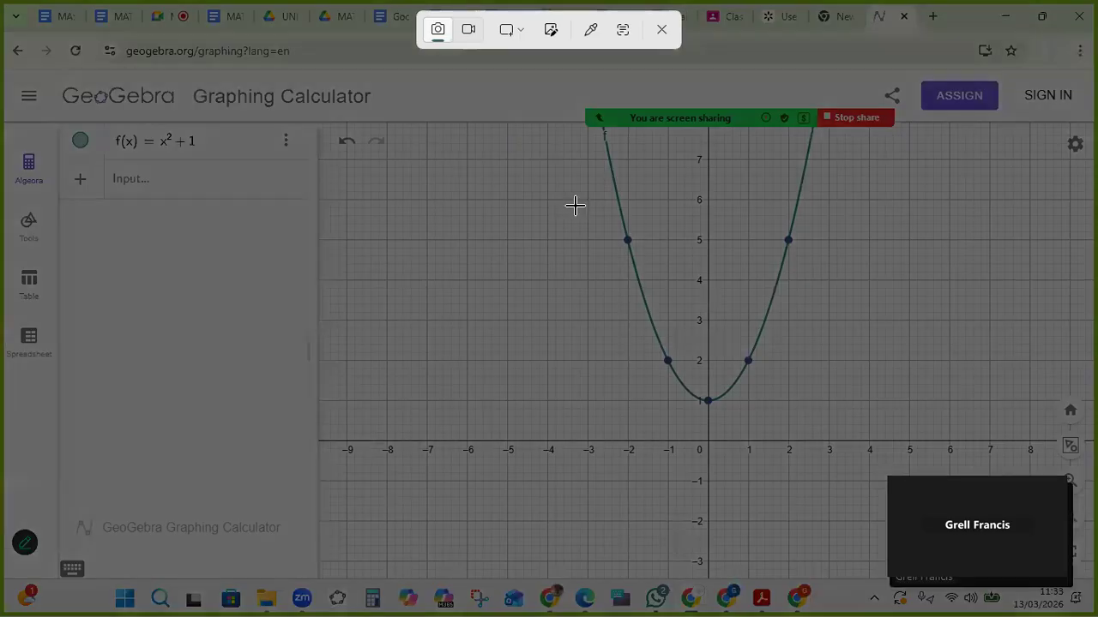
{"action": "left_click_drag", "start_coordinate": [574, 204], "coordinate": [837, 469]}
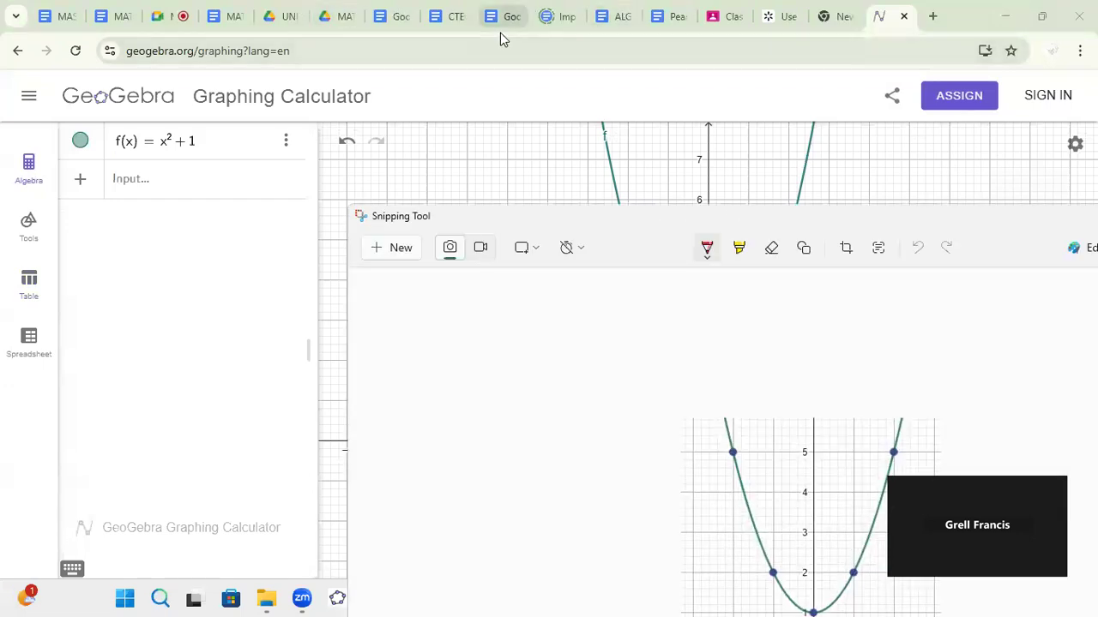
{"action": "left_click", "coordinate": [238, 23]}
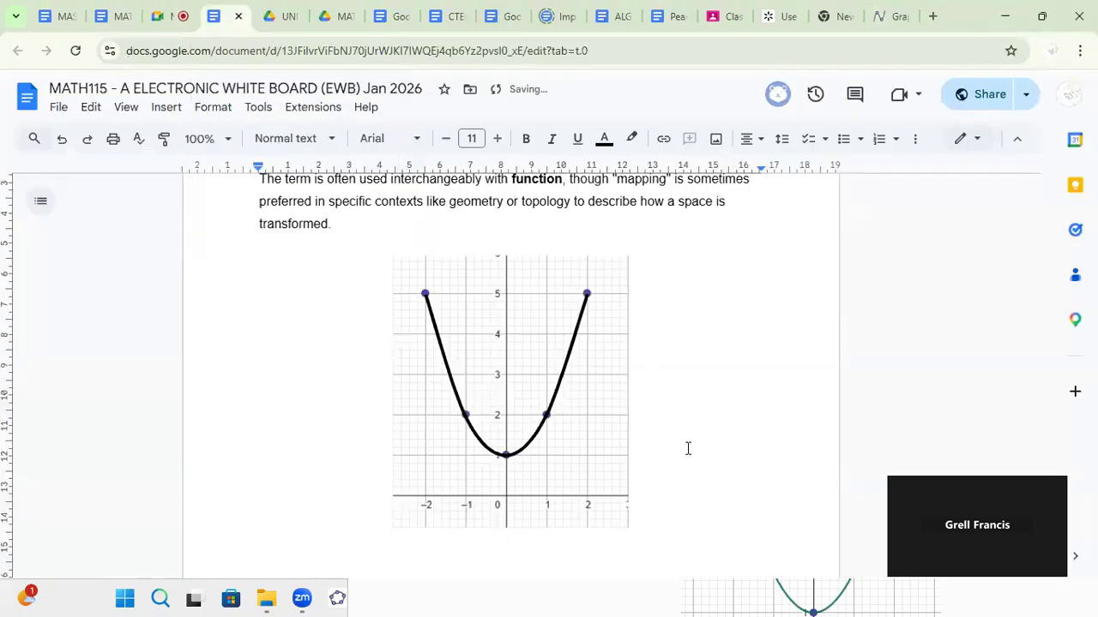
{"action": "key", "text": "ctrl+v"}
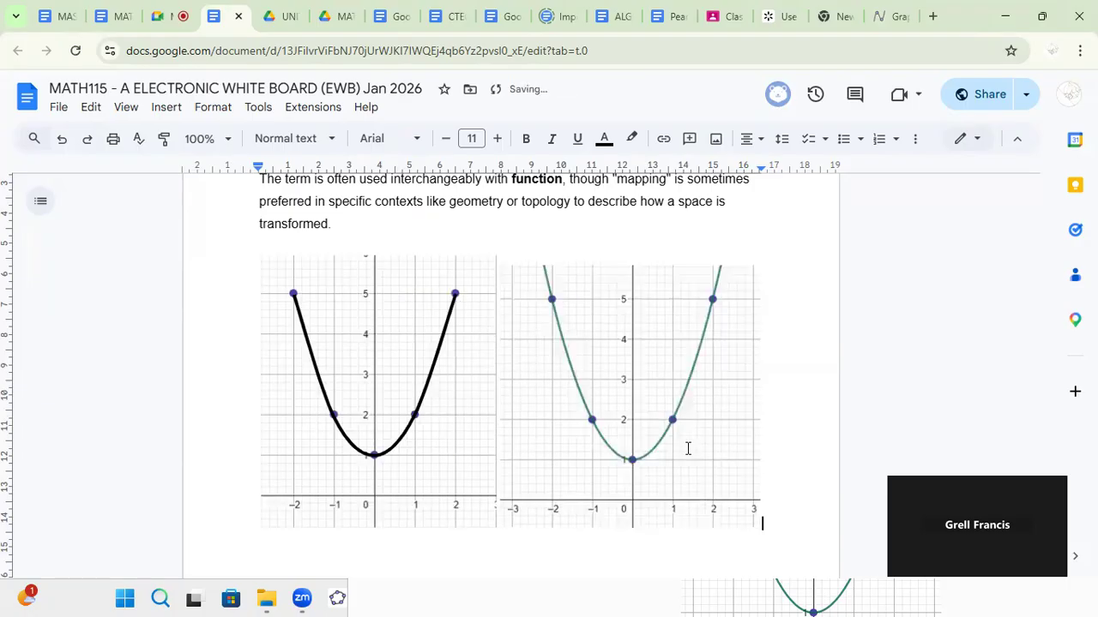